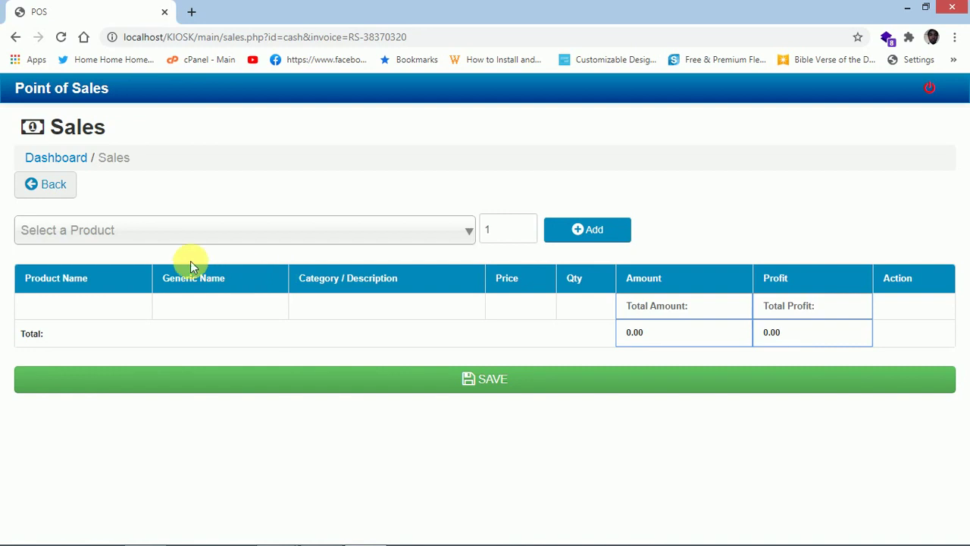
Step: Add one RBH-f881 Coke to the sale and save it as a cash sale with 300 tendered
{"action": "left_click", "coordinate": [472, 228]}
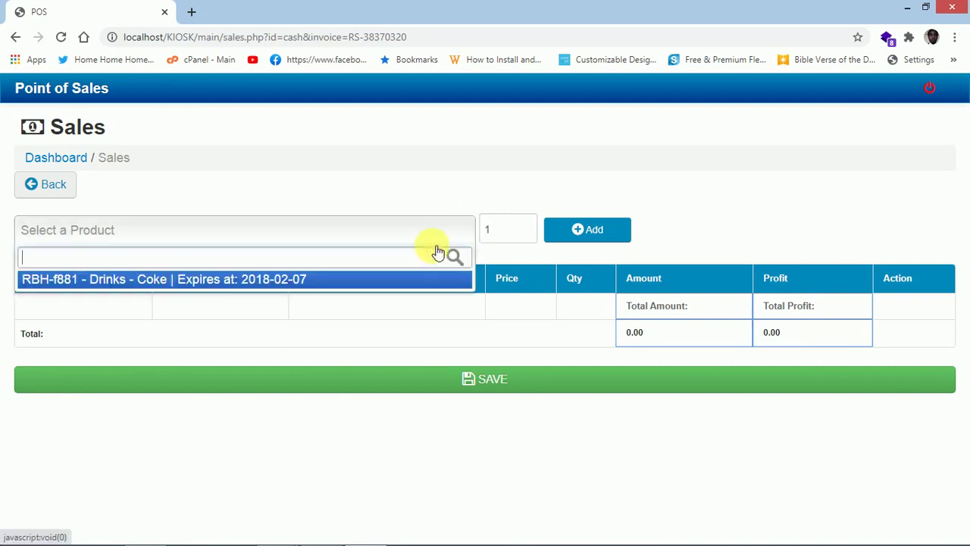
{"action": "left_click", "coordinate": [387, 278]}
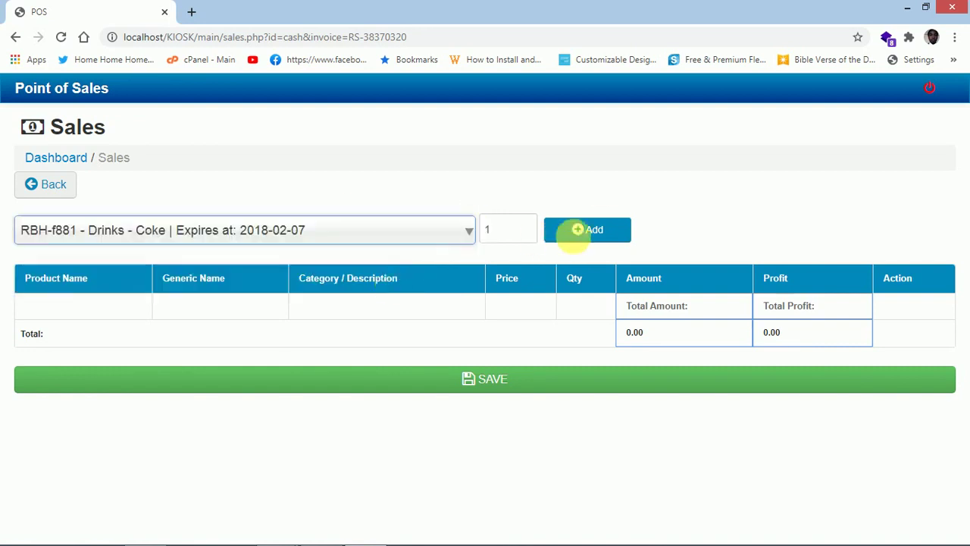
{"action": "left_click", "coordinate": [597, 230]}
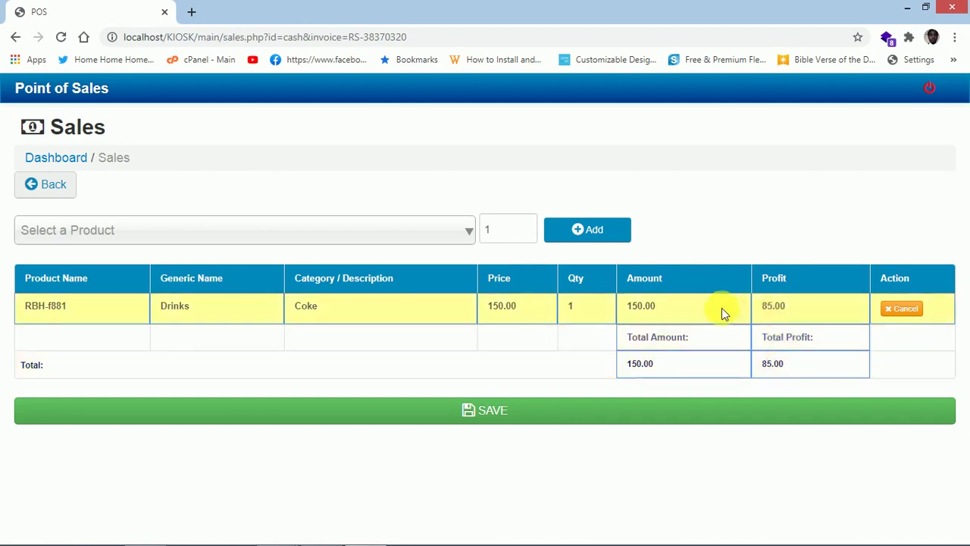
{"action": "left_click", "coordinate": [535, 413]}
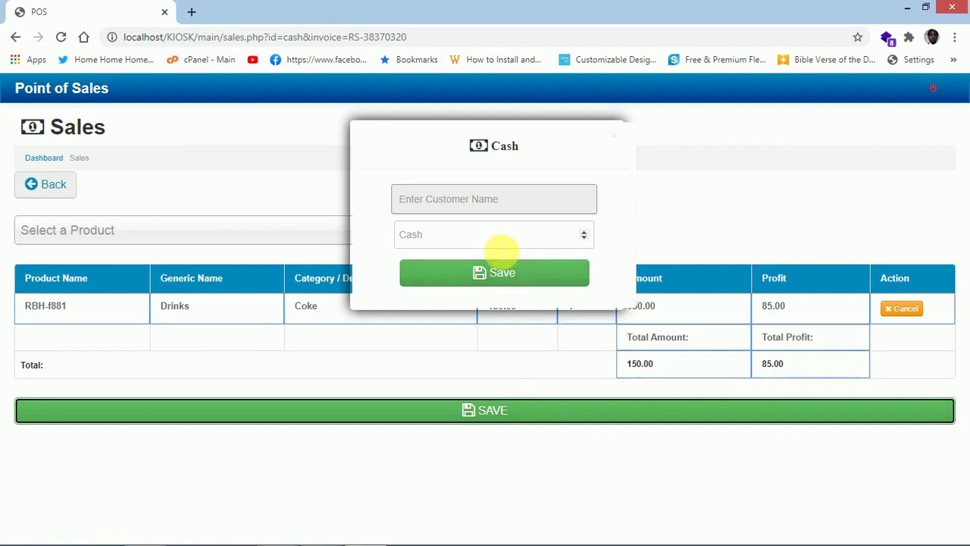
{"action": "left_click", "coordinate": [479, 239]}
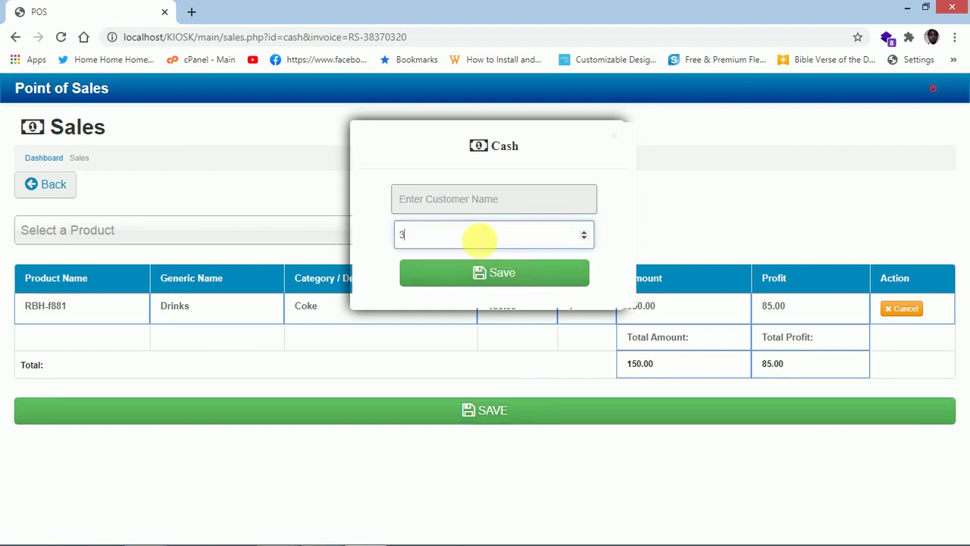
{"action": "left_click", "coordinate": [488, 276]}
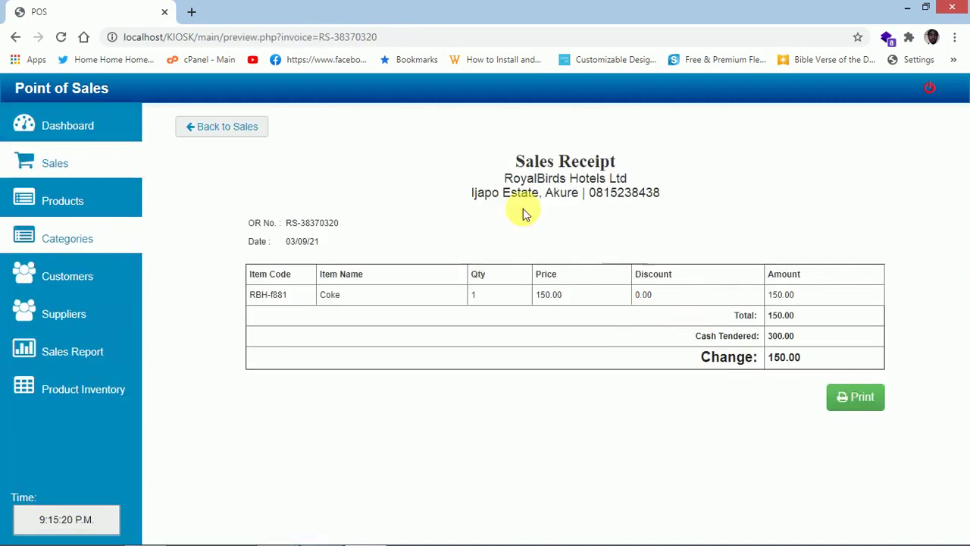
Step: Preview the sales receipt's printout at full window size and close the preview without printing or saving it
{"action": "left_click", "coordinate": [861, 410]}
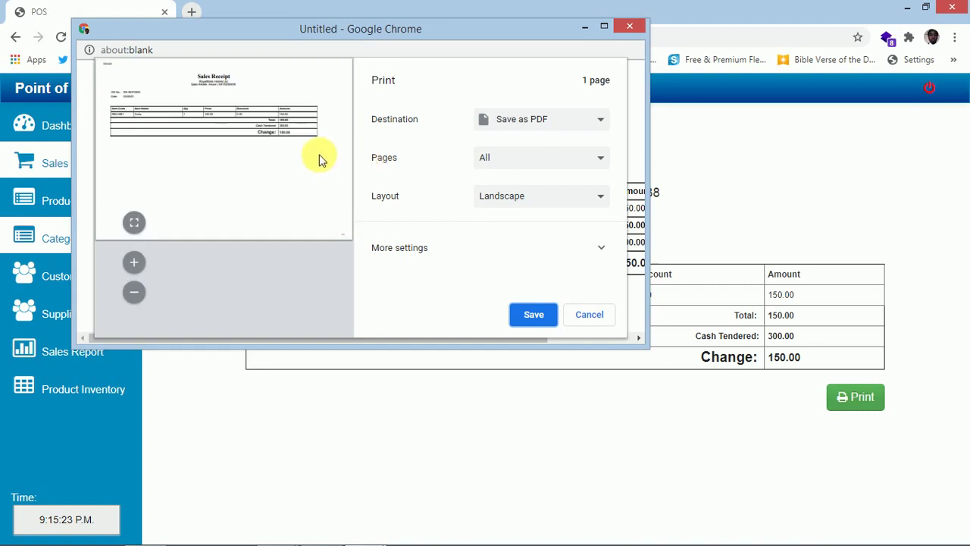
{"action": "left_click", "coordinate": [603, 27]}
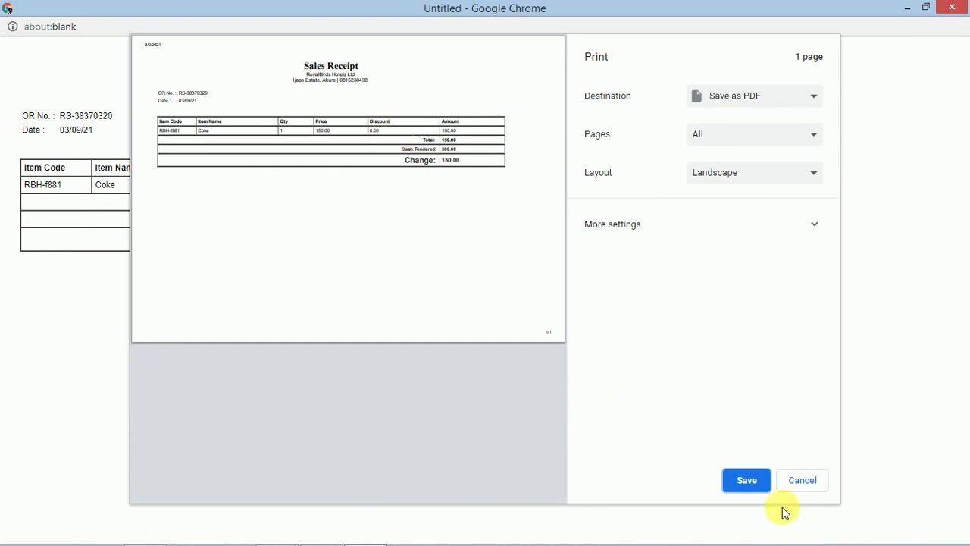
{"action": "left_click", "coordinate": [804, 482]}
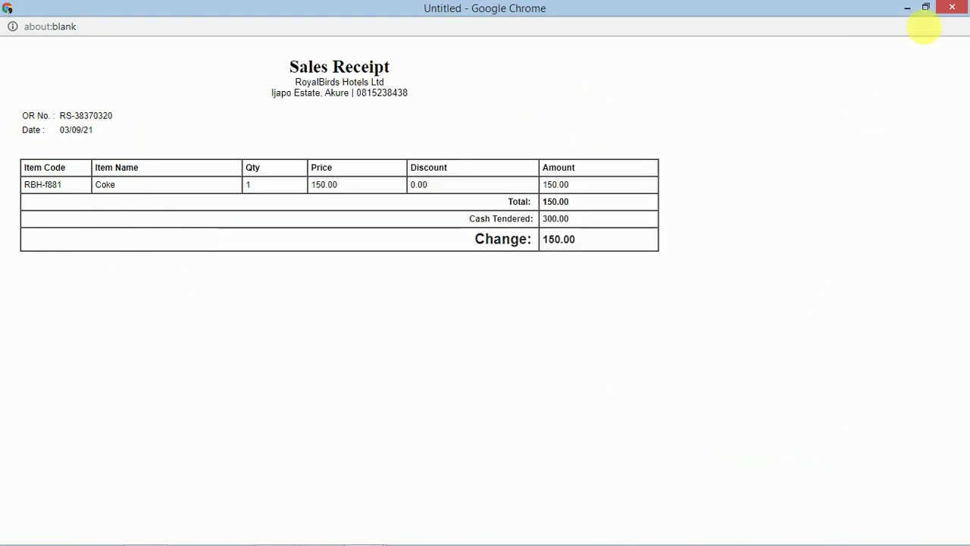
{"action": "left_click", "coordinate": [954, 6]}
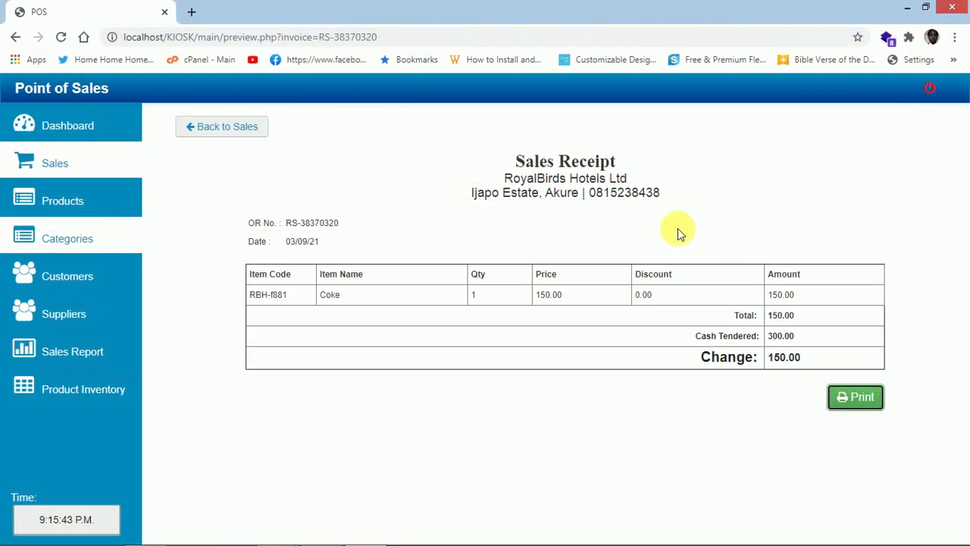
Step: Leave the receipt and go through the dashboard to the products list to examine the Coke entry
{"action": "left_click", "coordinate": [207, 126]}
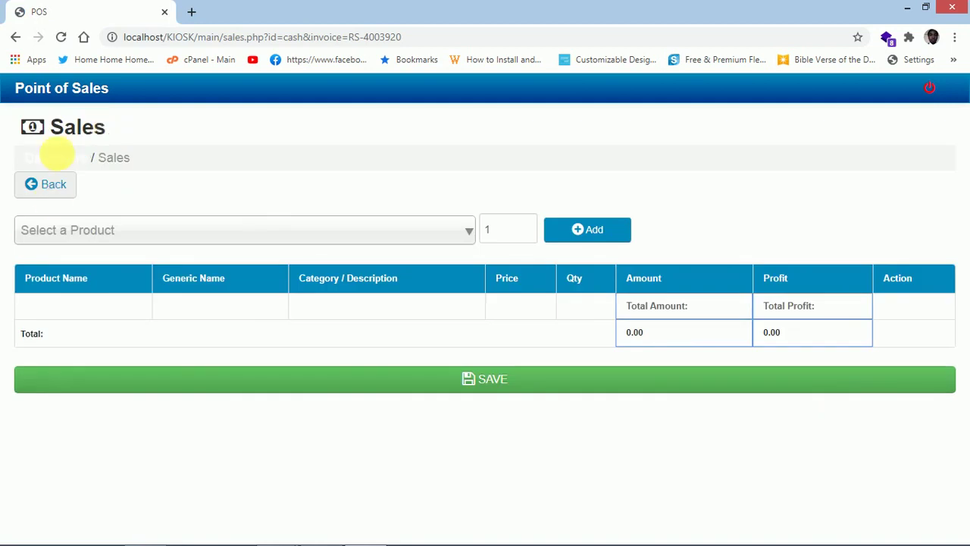
{"action": "left_click", "coordinate": [59, 159]}
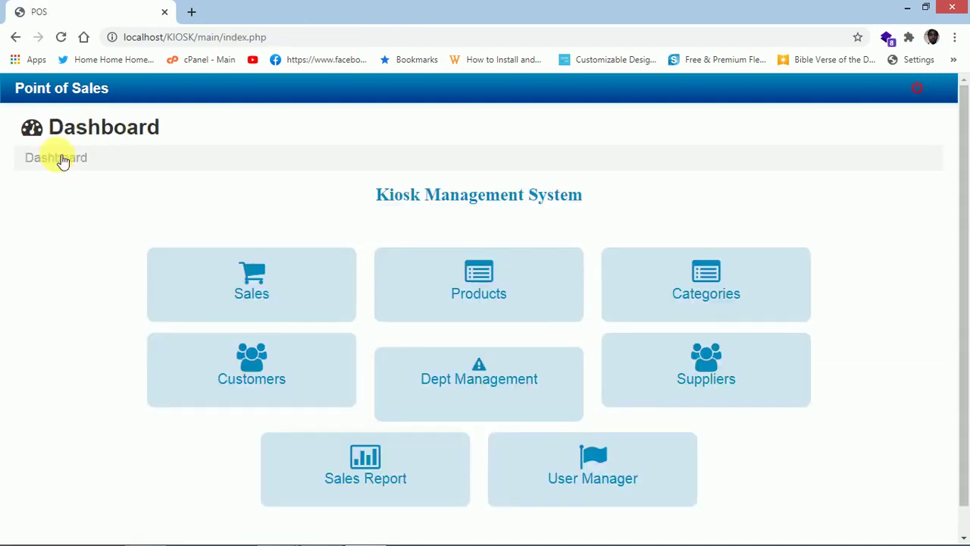
{"action": "left_click", "coordinate": [479, 286]}
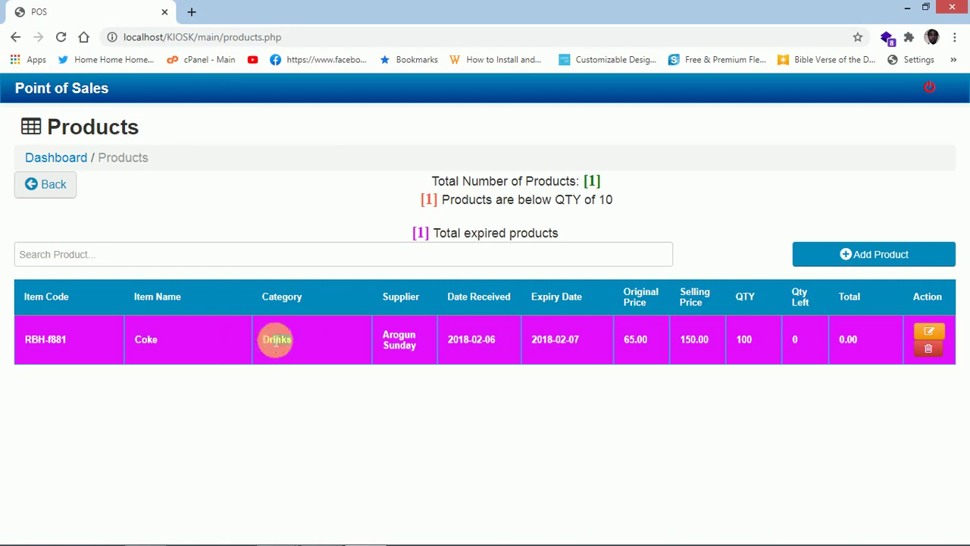
{"action": "left_click_drag", "start_coordinate": [162, 338], "coordinate": [119, 333]}
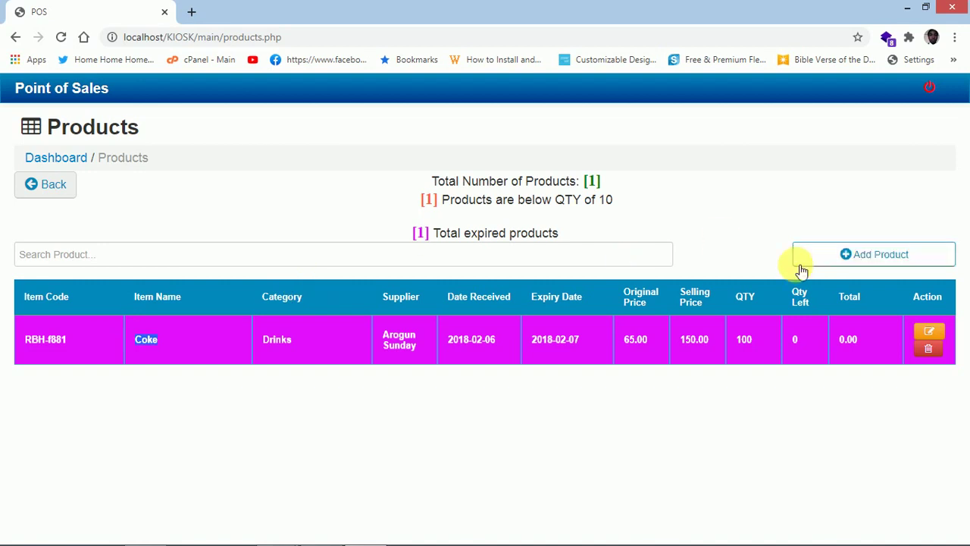
Step: Examine the fields for adding a product, trying masha as the item name, and close the form without saving
{"action": "left_click", "coordinate": [851, 262]}
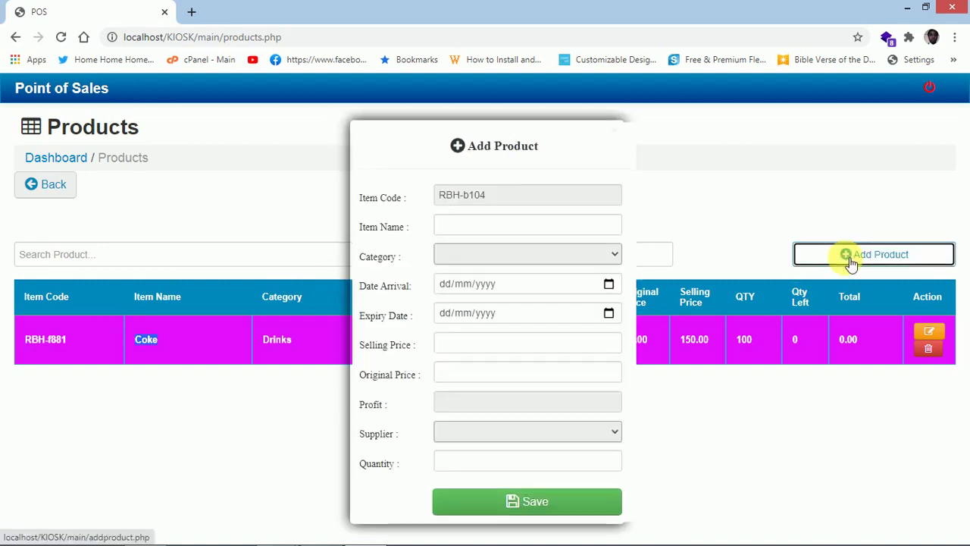
{"action": "left_click", "coordinate": [490, 195]}
{"action": "left_click", "coordinate": [459, 227]}
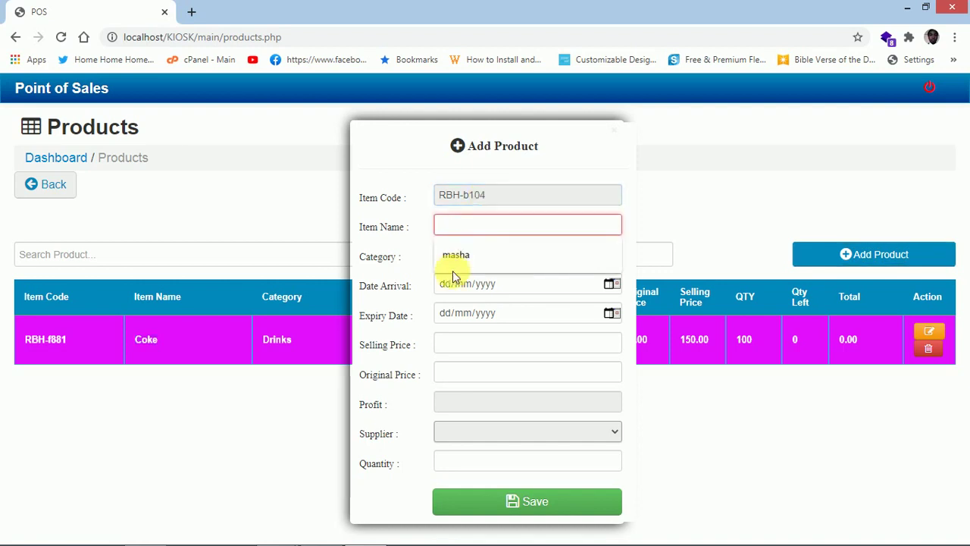
{"action": "left_click", "coordinate": [459, 256]}
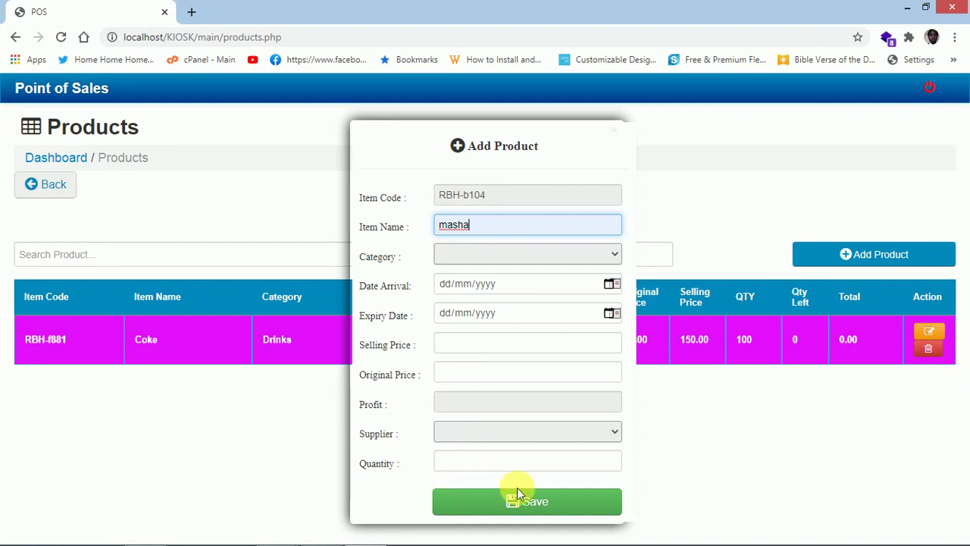
{"action": "left_click", "coordinate": [619, 135]}
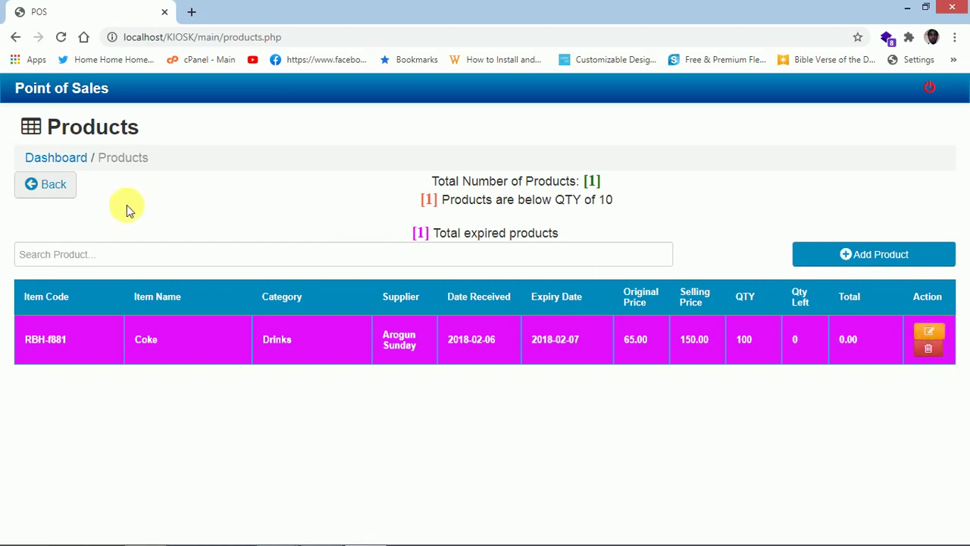
Step: Go to the product categories and add a new category named cakes
{"action": "left_click", "coordinate": [64, 184]}
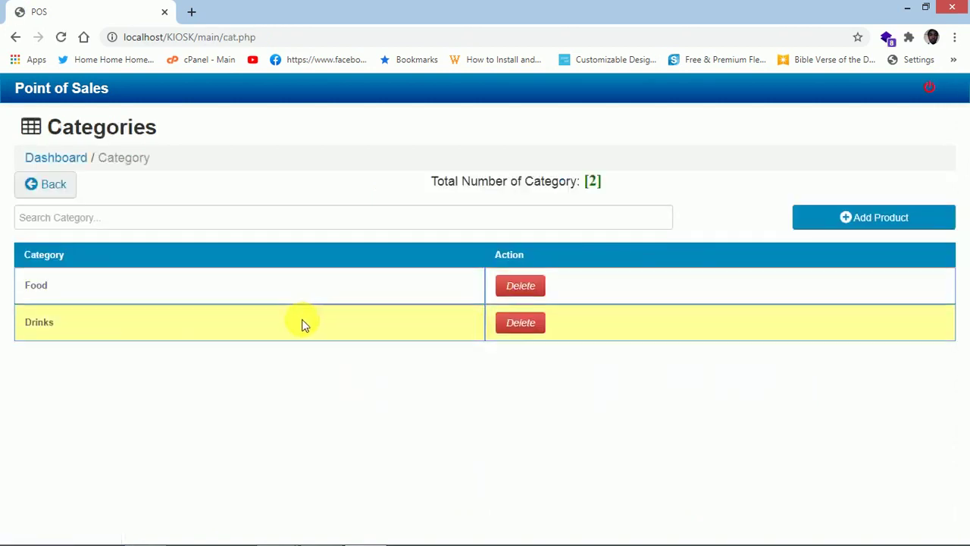
{"action": "left_click", "coordinate": [843, 221]}
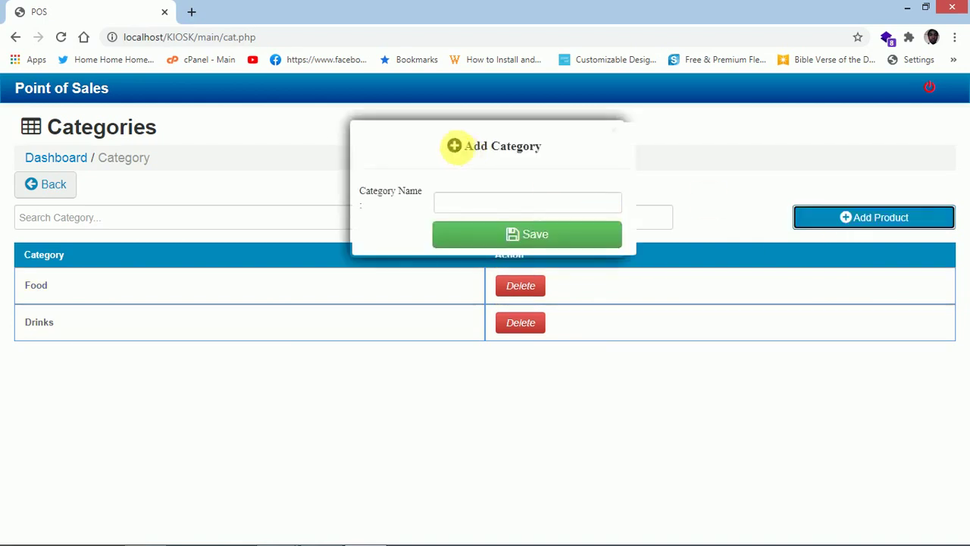
{"action": "left_click", "coordinate": [448, 205]}
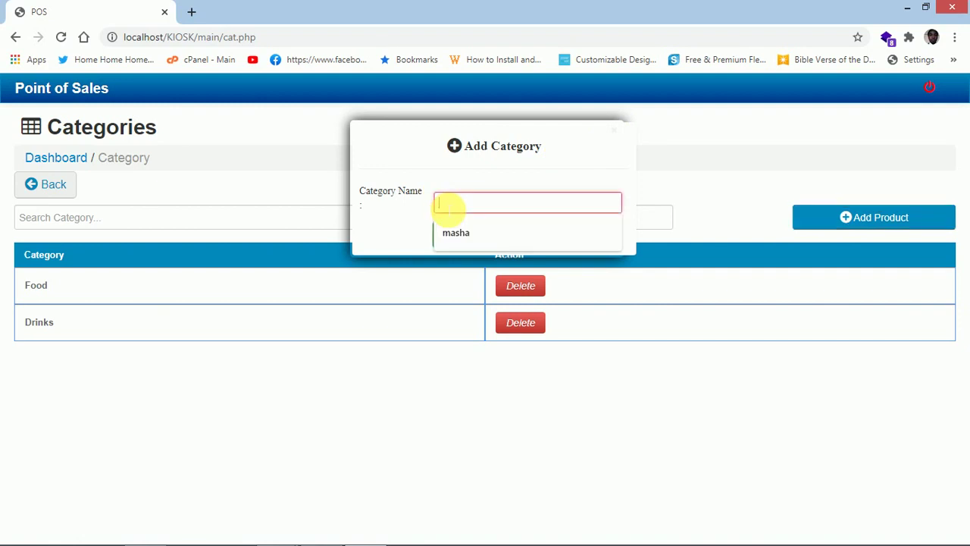
{"action": "type", "text": "cakes"}
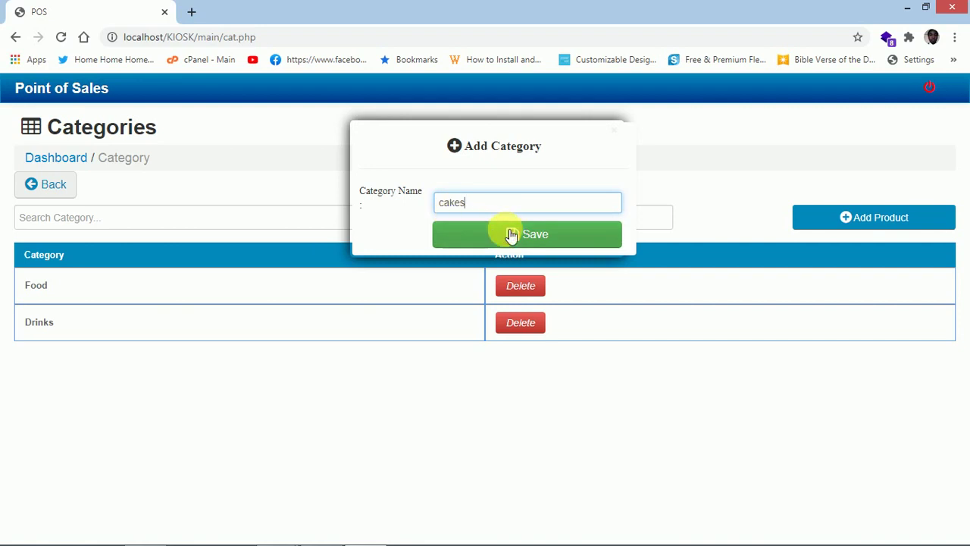
{"action": "left_click", "coordinate": [508, 235]}
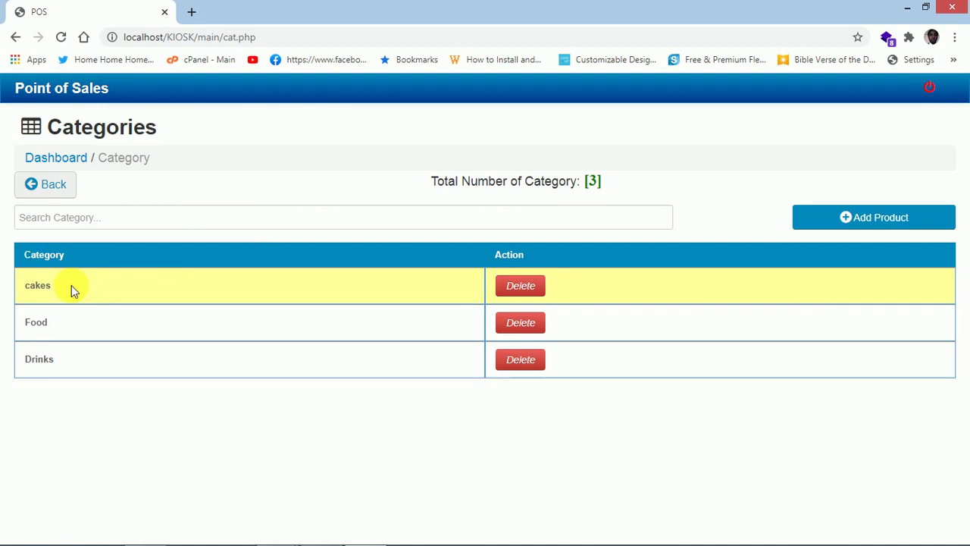
Step: Open the customers list, examine the fields for adding a customer, and close the form without saving
{"action": "left_click", "coordinate": [71, 159]}
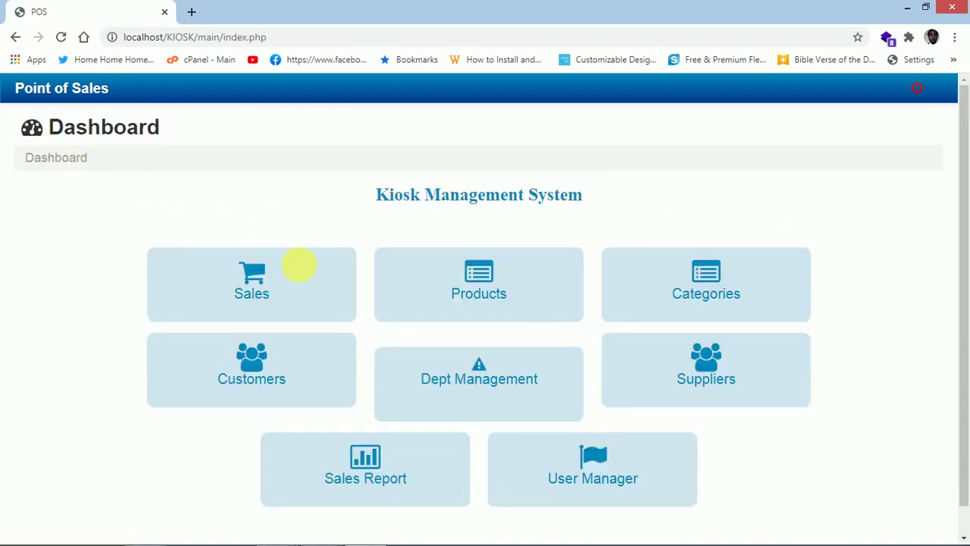
{"action": "left_click", "coordinate": [295, 373]}
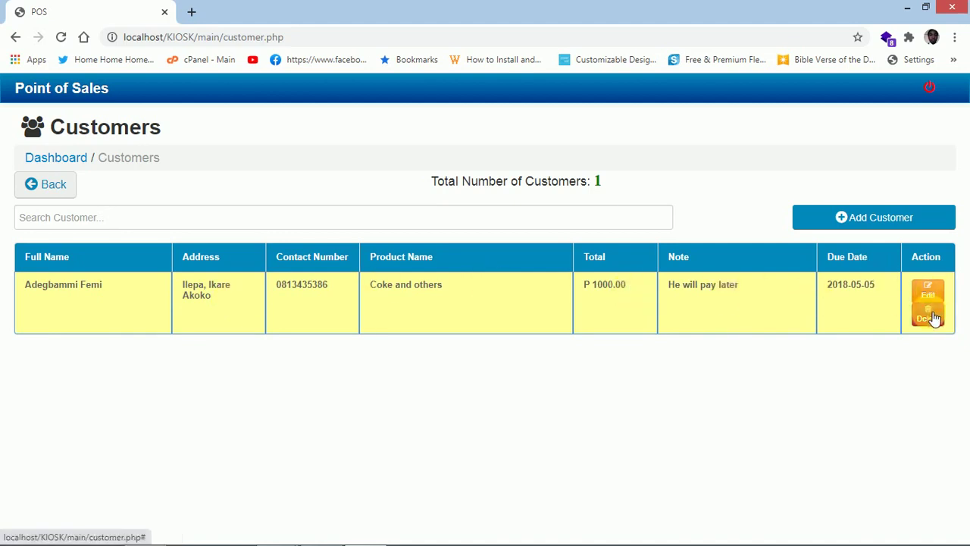
{"action": "left_click", "coordinate": [862, 221]}
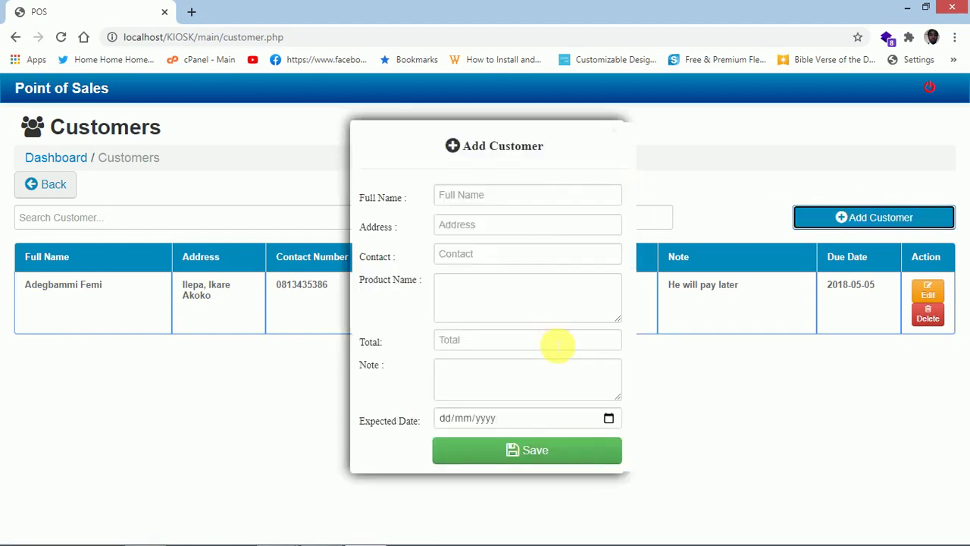
{"action": "left_click", "coordinate": [532, 417]}
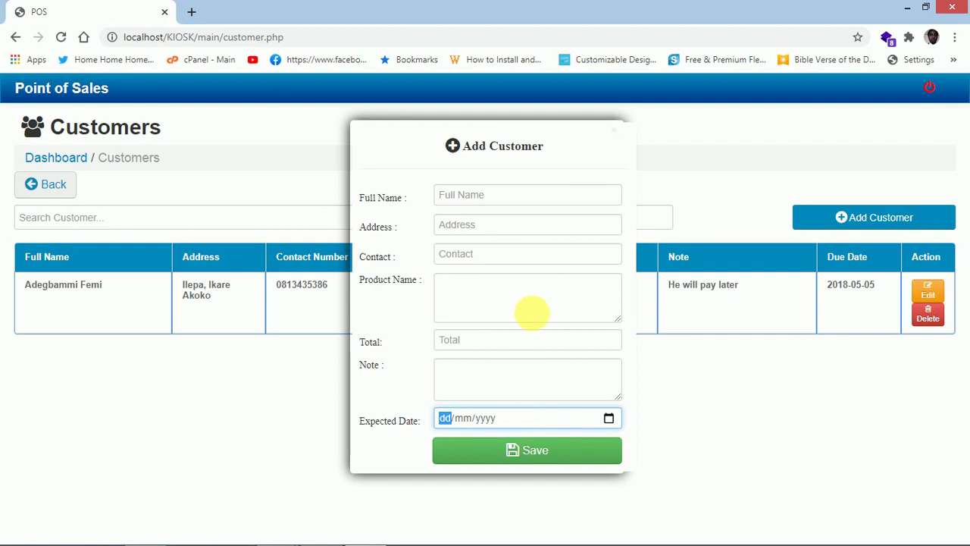
{"action": "left_click", "coordinate": [527, 307]}
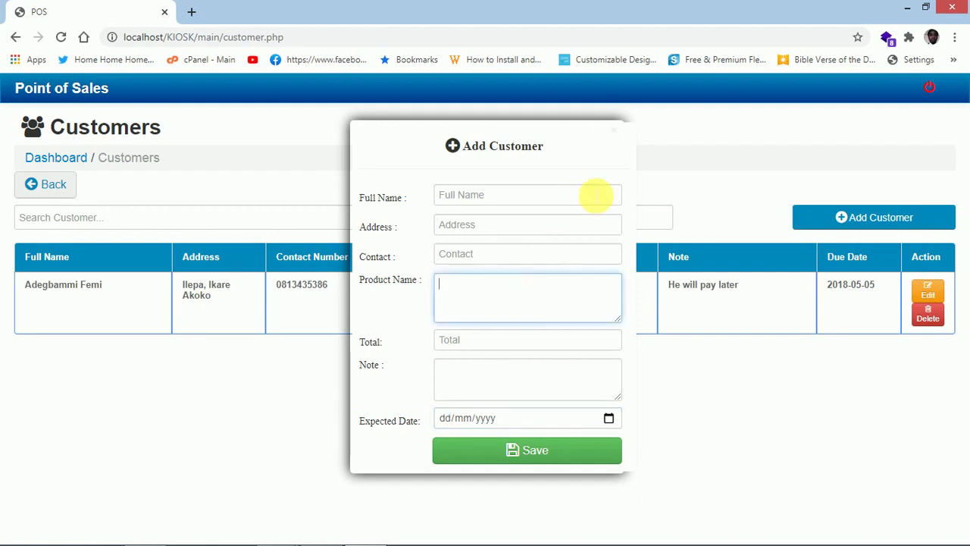
{"action": "left_click", "coordinate": [618, 134]}
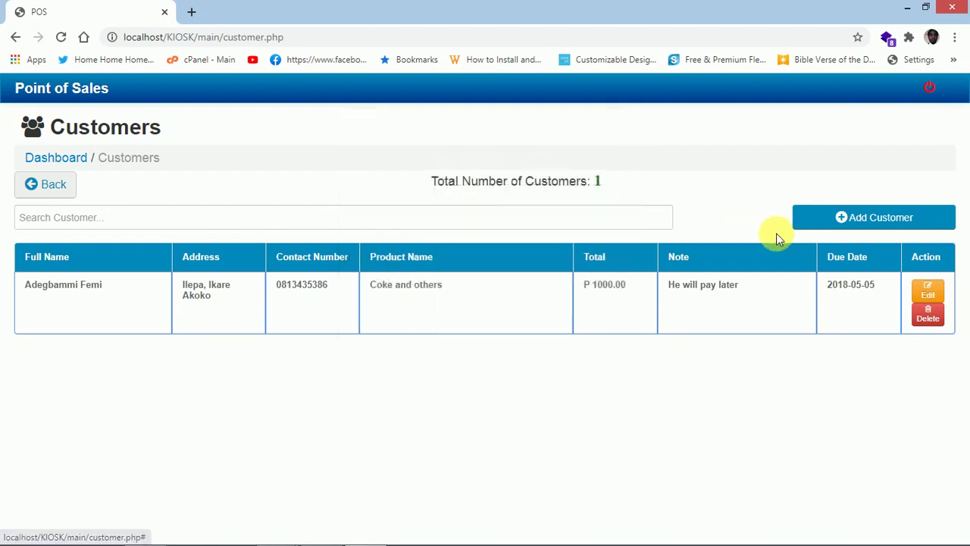
Step: Examine the existing customer's record in its edit form, including the note, and close it without changes
{"action": "left_click", "coordinate": [926, 294]}
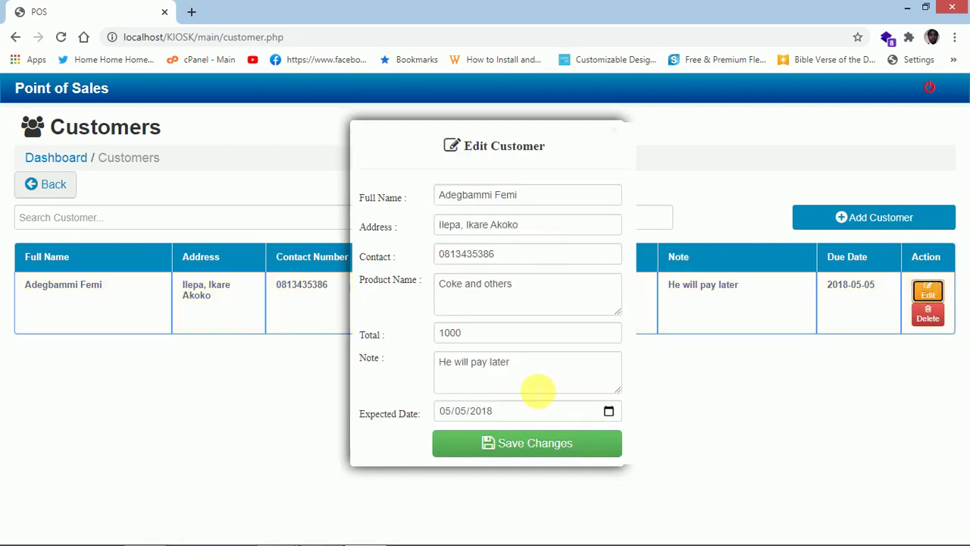
{"action": "left_click", "coordinate": [537, 391]}
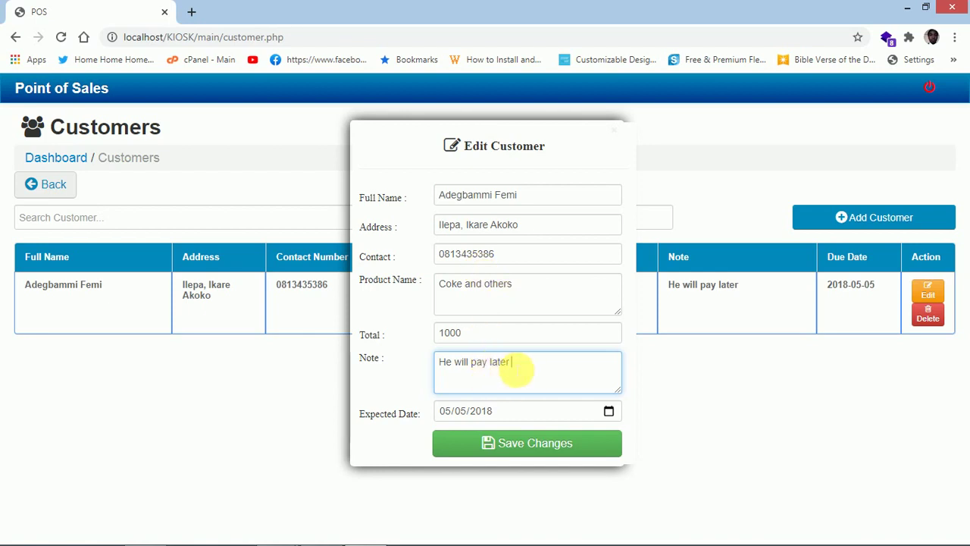
{"action": "left_click_drag", "start_coordinate": [518, 370], "coordinate": [456, 365]}
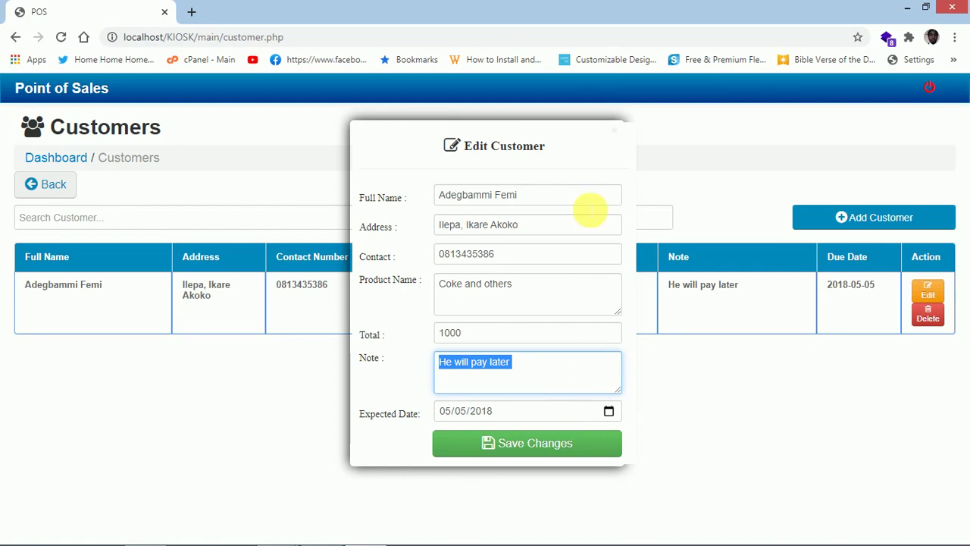
{"action": "left_click", "coordinate": [615, 133]}
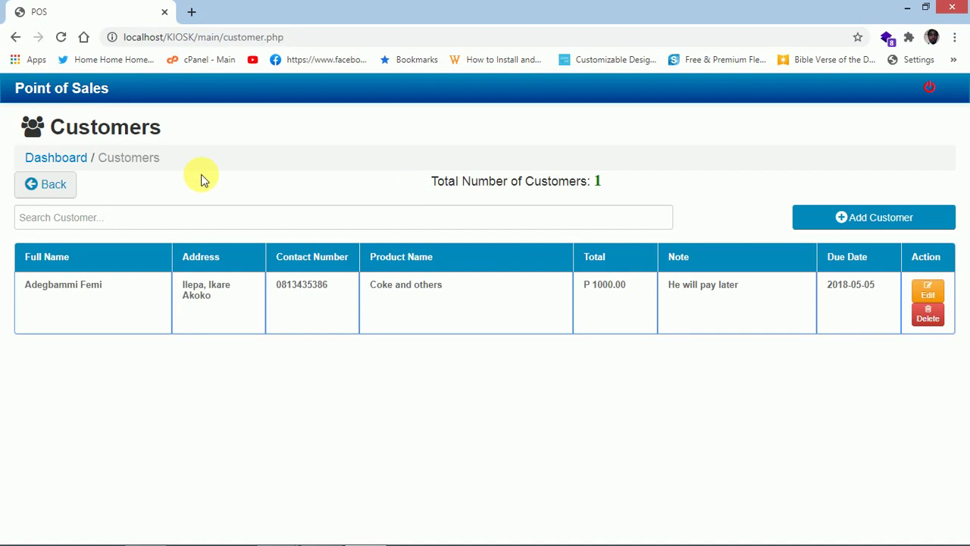
Step: Return to the dashboard and open Dept Management
{"action": "left_click", "coordinate": [79, 158]}
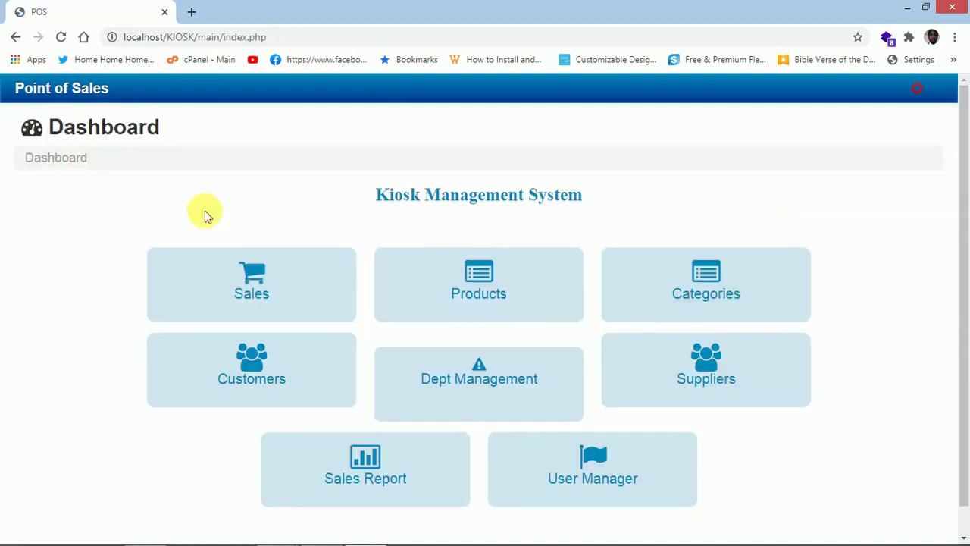
{"action": "left_click", "coordinate": [494, 380]}
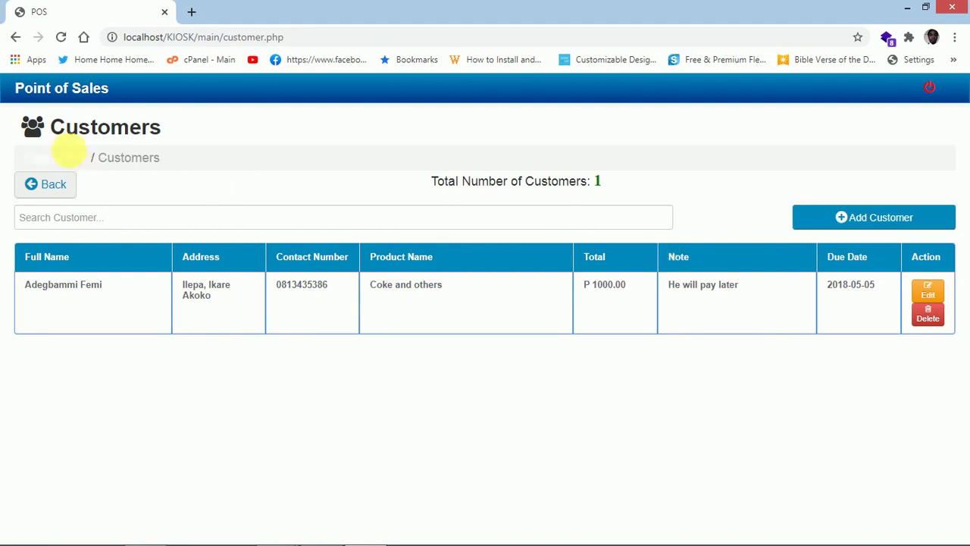
Step: Go to the suppliers list, examine each field for adding a supplier, and close the form without saving
{"action": "left_click", "coordinate": [76, 164]}
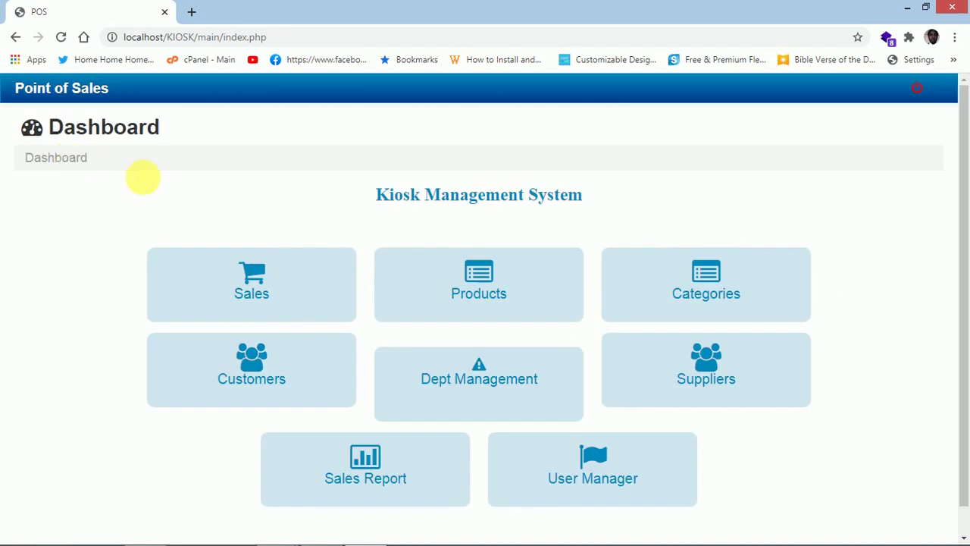
{"action": "left_click", "coordinate": [702, 379]}
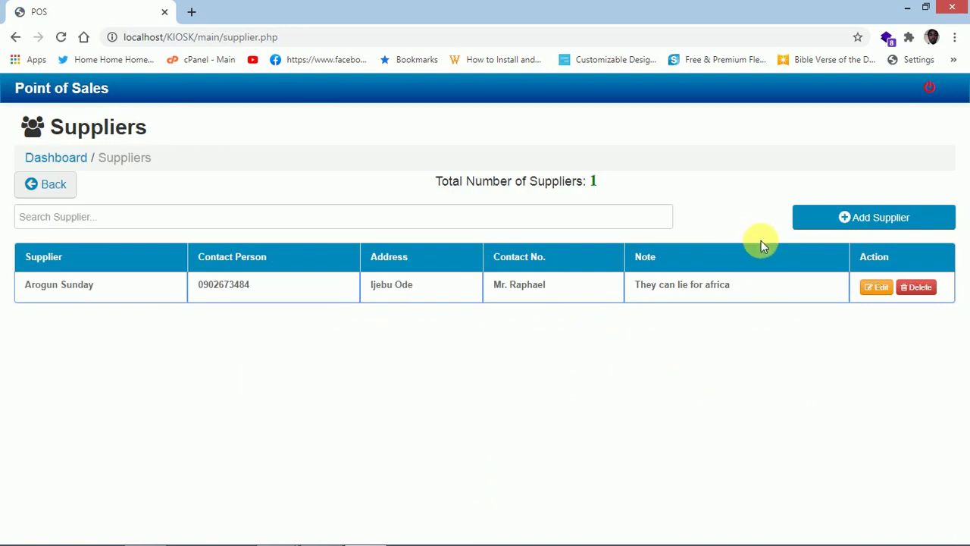
{"action": "left_click", "coordinate": [860, 219]}
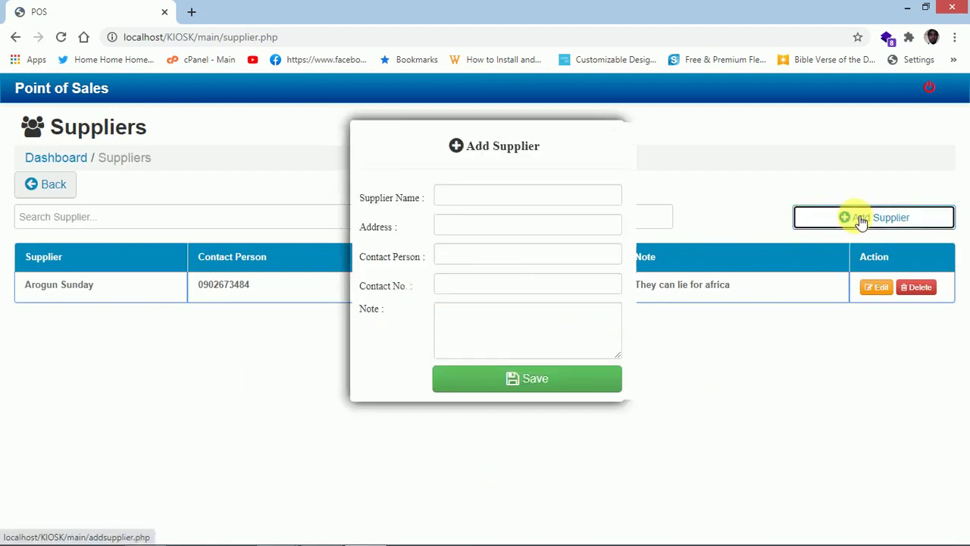
{"action": "left_click", "coordinate": [468, 198]}
{"action": "left_click", "coordinate": [469, 198]}
{"action": "left_click", "coordinate": [455, 227]}
{"action": "left_click", "coordinate": [459, 229]}
{"action": "left_click", "coordinate": [457, 258]}
{"action": "left_click", "coordinate": [451, 286]}
{"action": "left_click", "coordinate": [451, 329]}
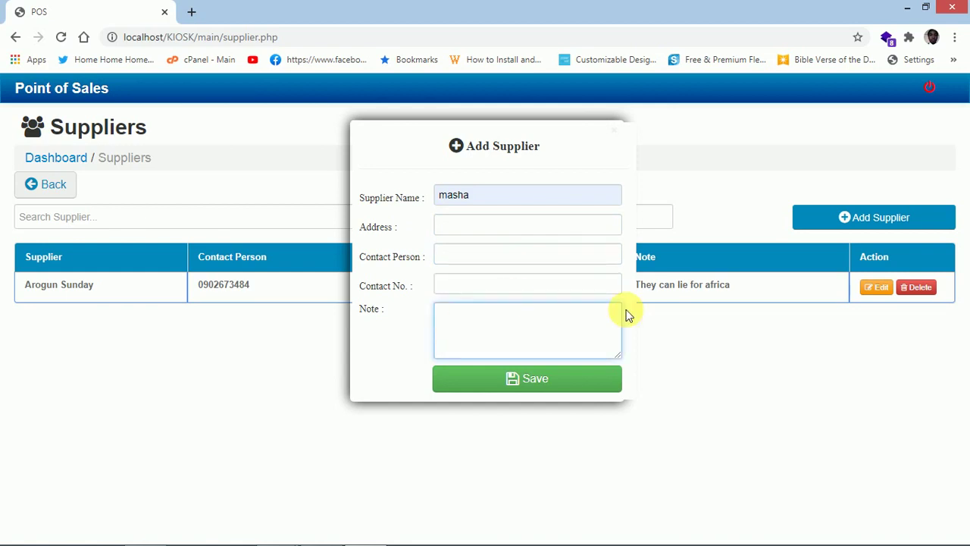
{"action": "left_click", "coordinate": [621, 134]}
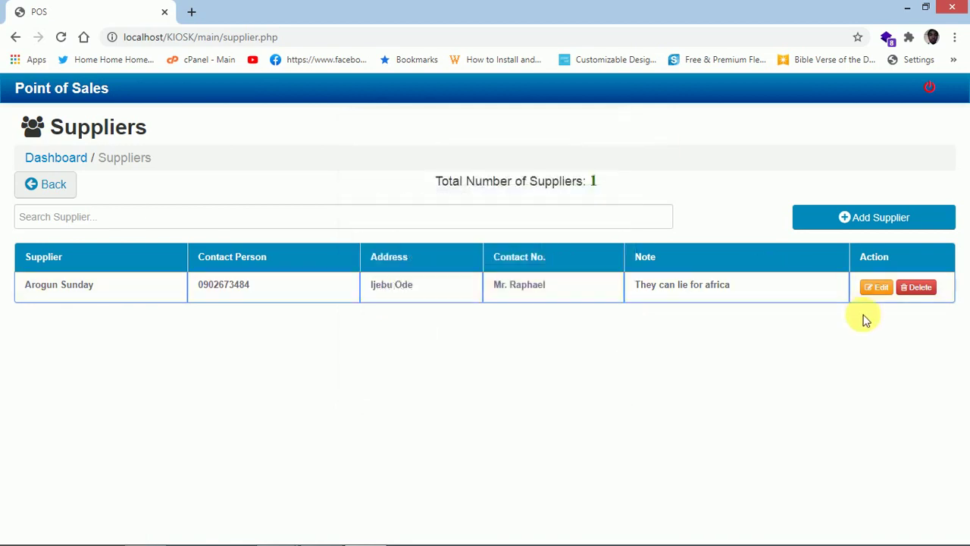
Step: Examine the existing supplier's record in its edit form, including the note, and close it without changes
{"action": "left_click", "coordinate": [887, 288]}
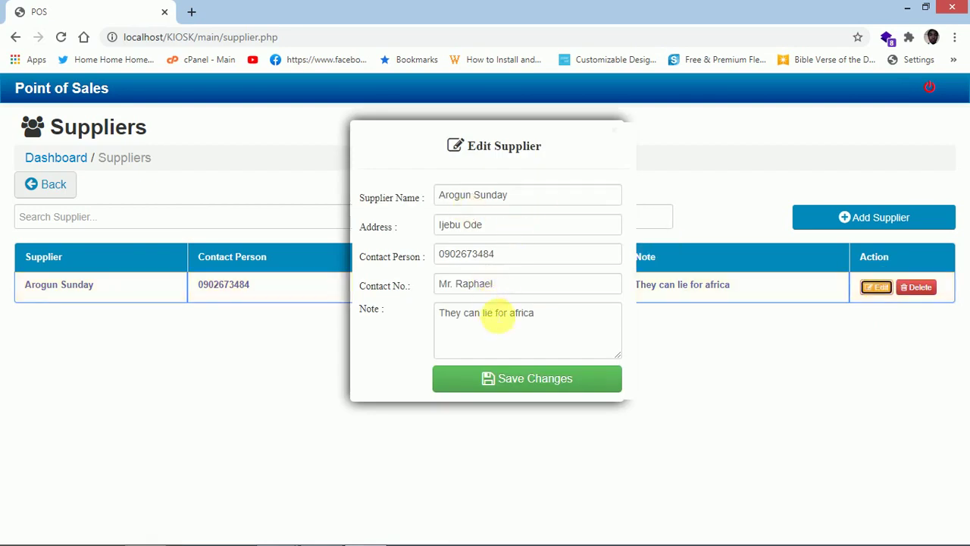
{"action": "left_click_drag", "start_coordinate": [547, 322], "coordinate": [448, 317]}
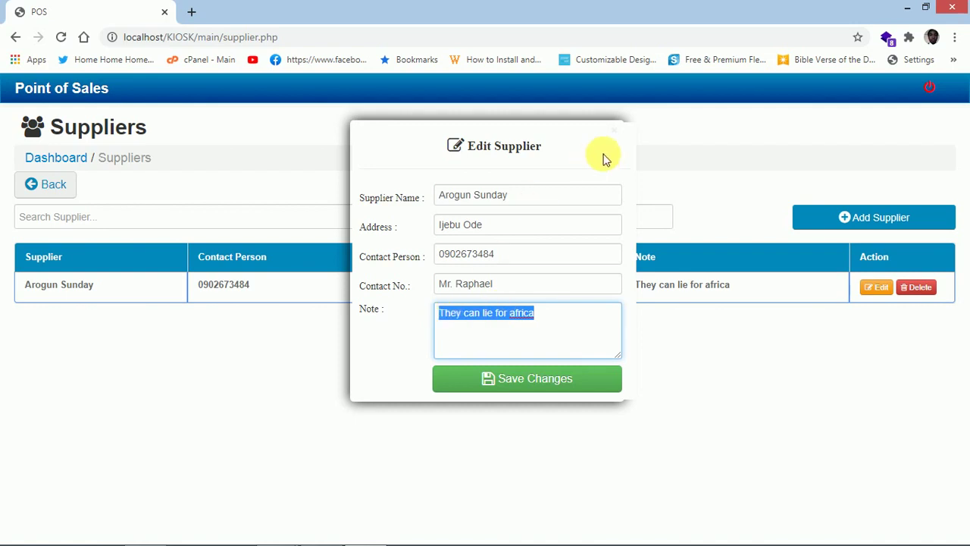
{"action": "left_click", "coordinate": [619, 131]}
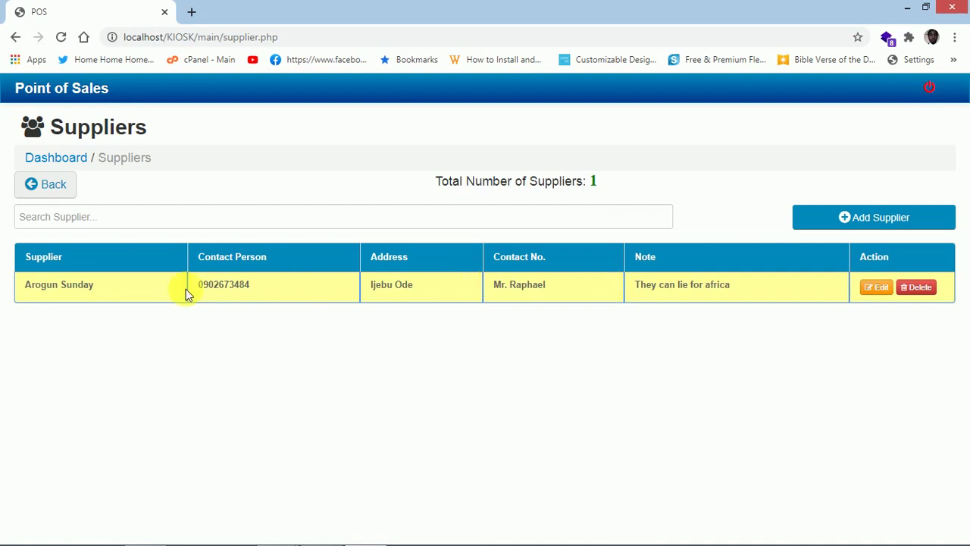
Step: Return to the dashboard, open the sales report and set its start date to 03/30/2017
{"action": "left_click", "coordinate": [59, 159]}
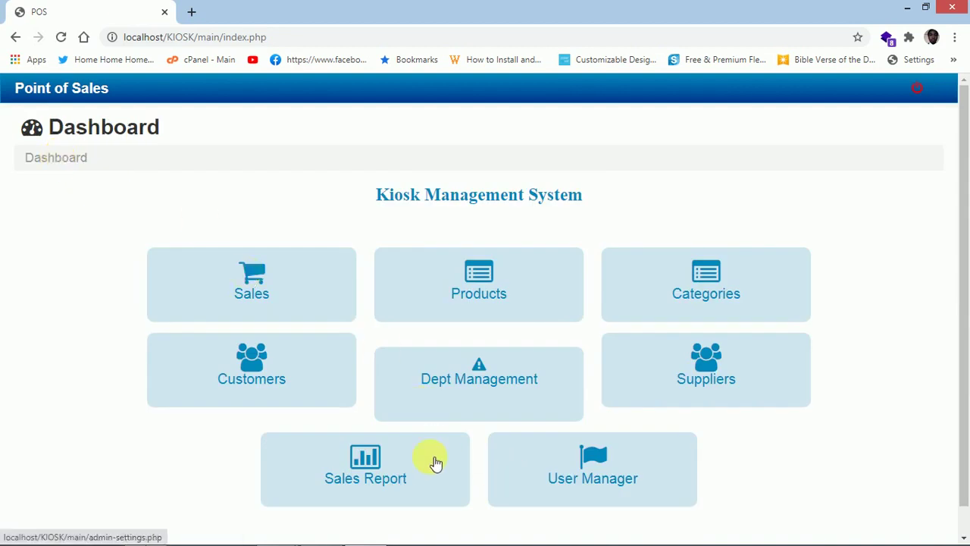
{"action": "left_click", "coordinate": [401, 466]}
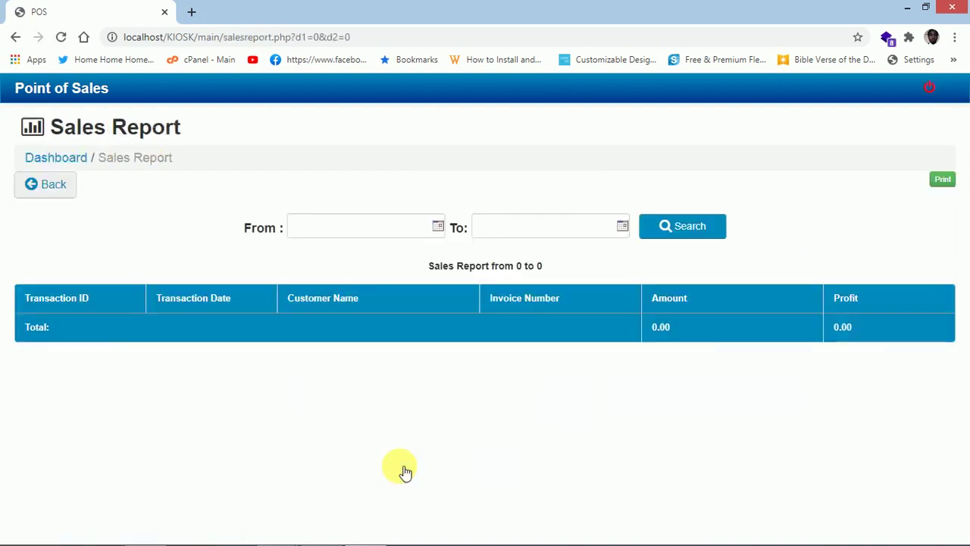
{"action": "left_click", "coordinate": [438, 227]}
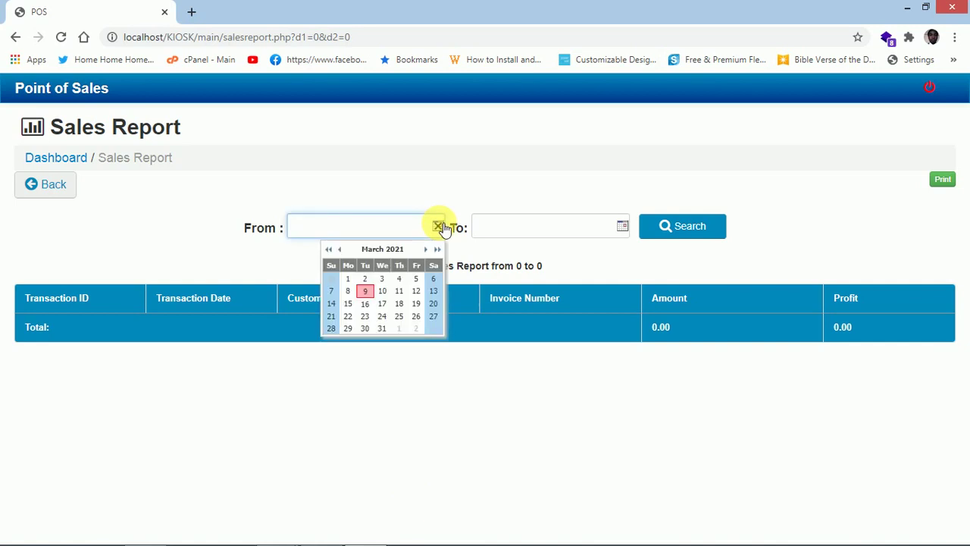
{"action": "left_click", "coordinate": [334, 249]}
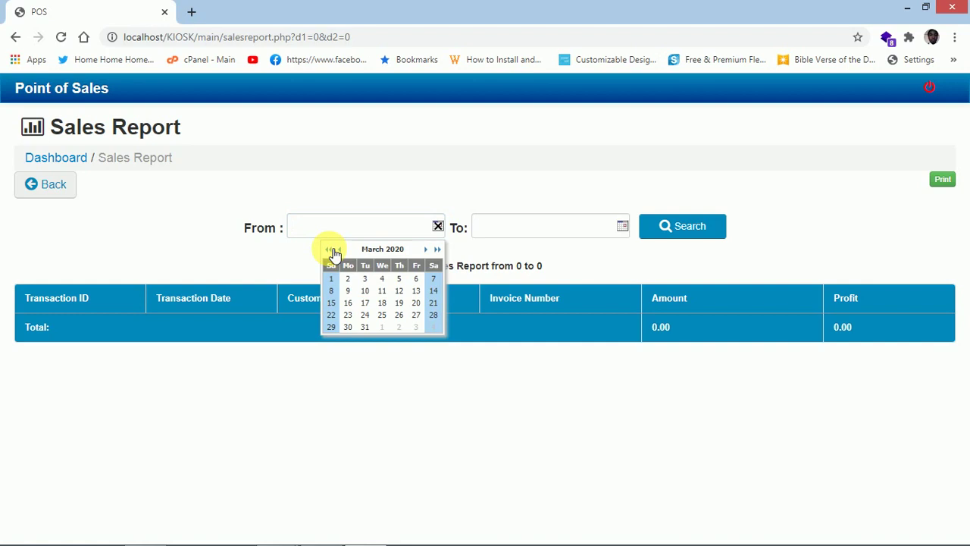
{"action": "left_click", "coordinate": [333, 250]}
{"action": "left_click", "coordinate": [333, 250]}
{"action": "left_click", "coordinate": [334, 250]}
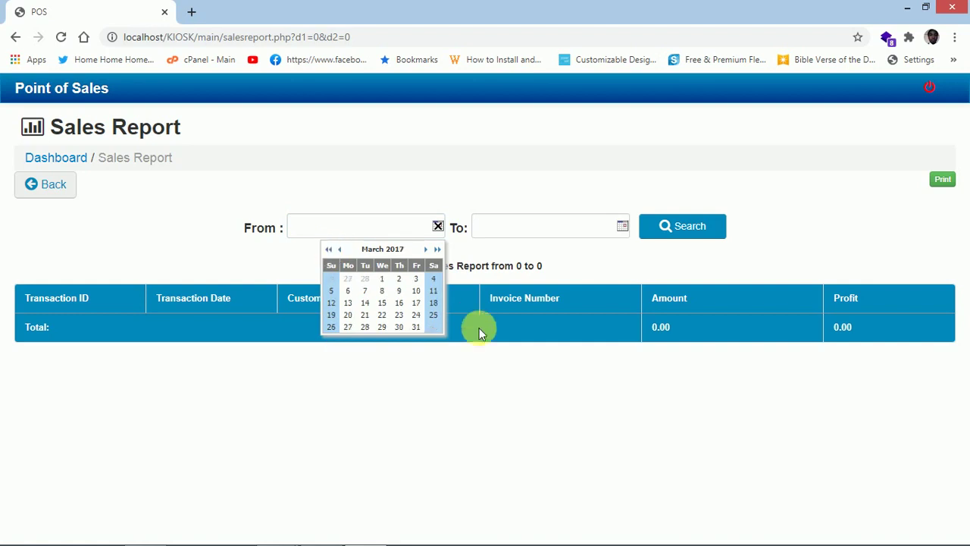
{"action": "left_click", "coordinate": [400, 327]}
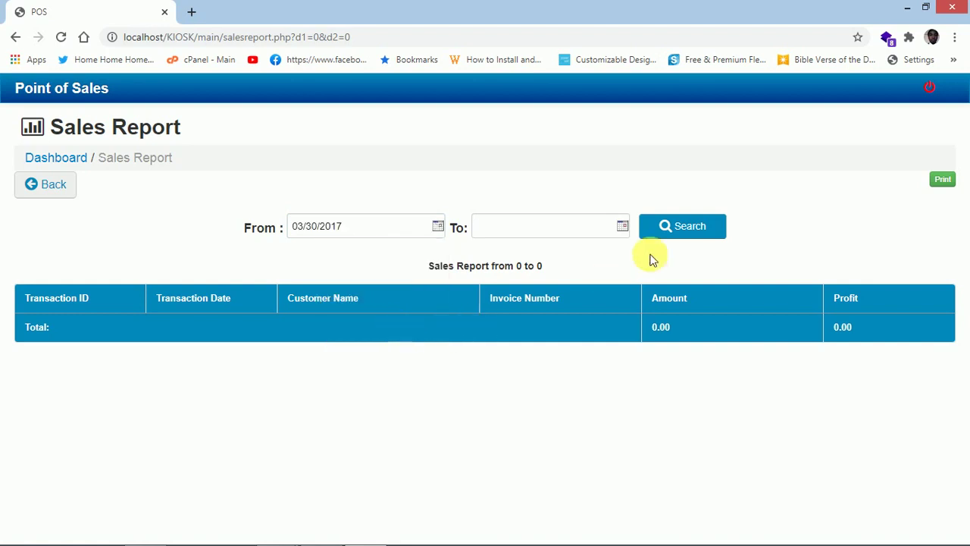
Step: Set the report's end date to 03/09/2021 and search for sales in that period
{"action": "left_click", "coordinate": [627, 230]}
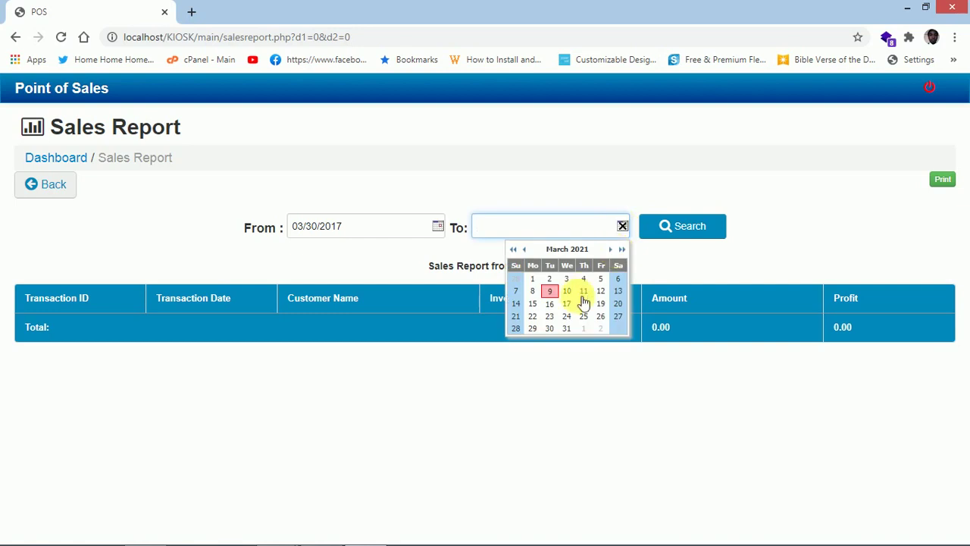
{"action": "left_click", "coordinate": [554, 292]}
{"action": "left_click", "coordinate": [681, 229]}
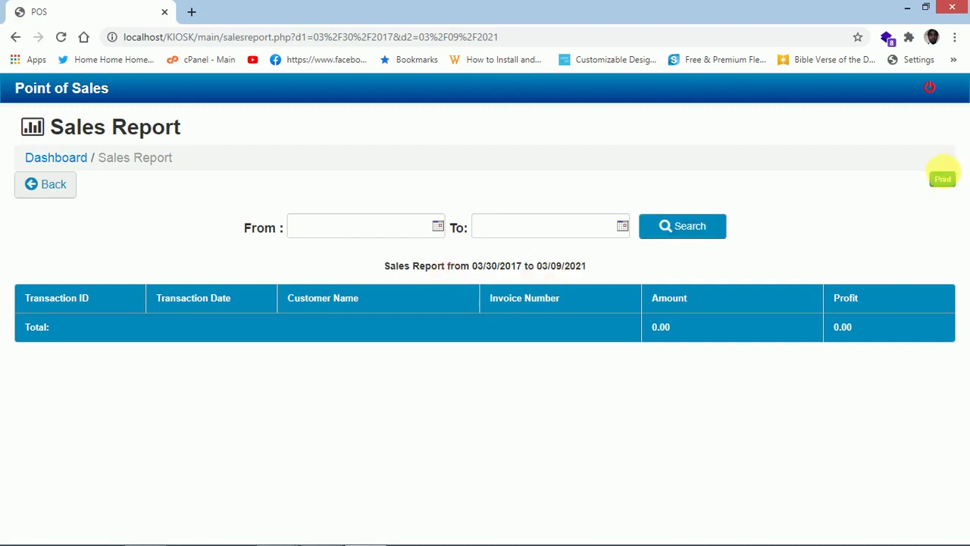
Step: Examine the print preview of the sales report in a maximized window and close it without saving
{"action": "left_click", "coordinate": [944, 179]}
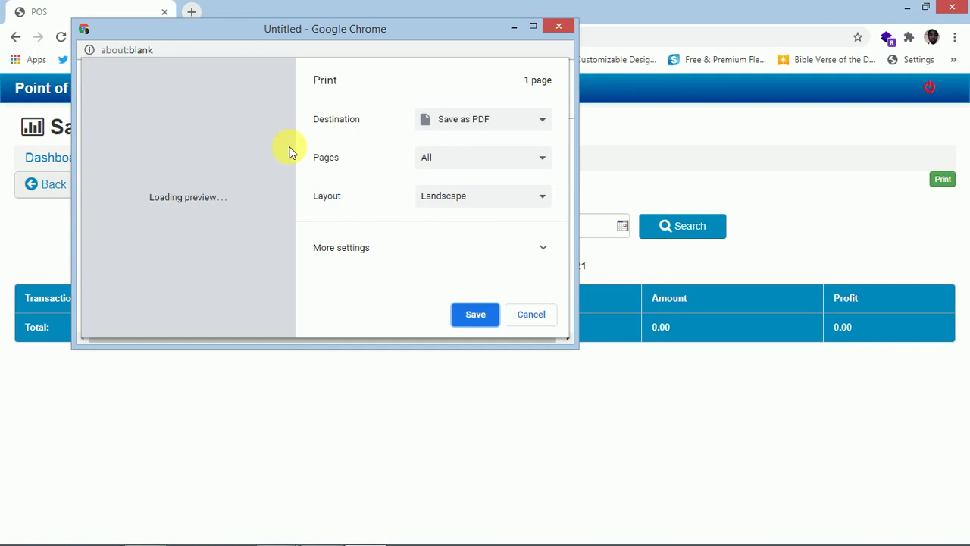
{"action": "left_click", "coordinate": [533, 27]}
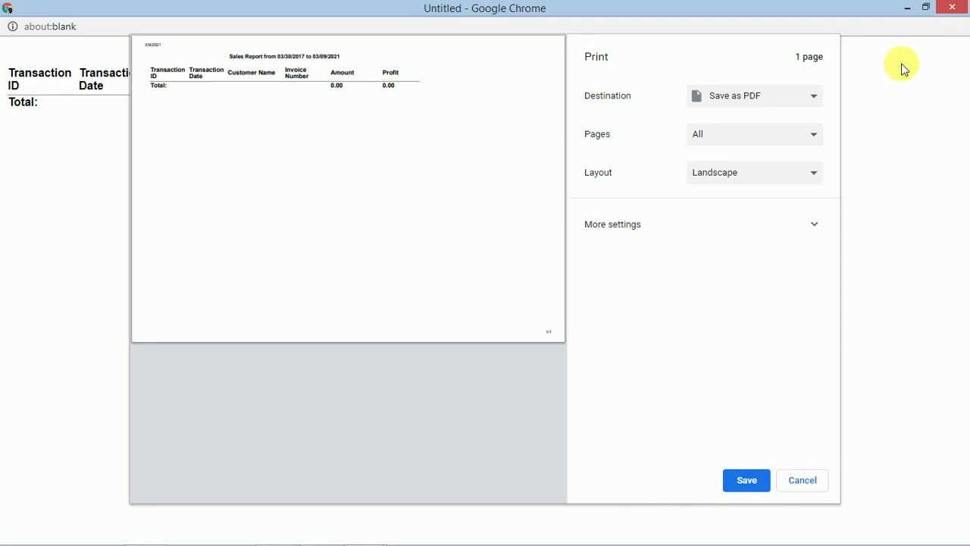
{"action": "left_click", "coordinate": [952, 8]}
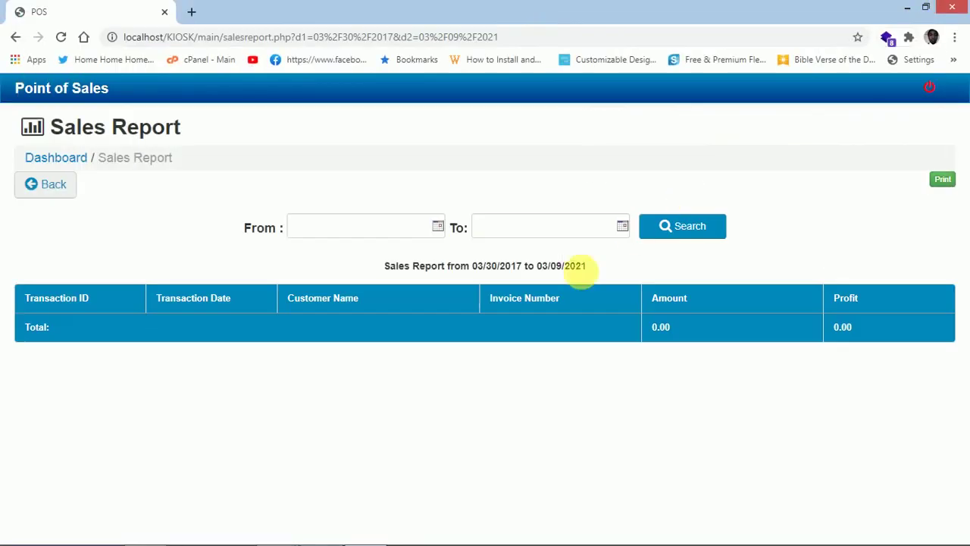
Step: Go to User Manager, try the admin position in the form for adding a user, and close it without saving
{"action": "left_click", "coordinate": [60, 160]}
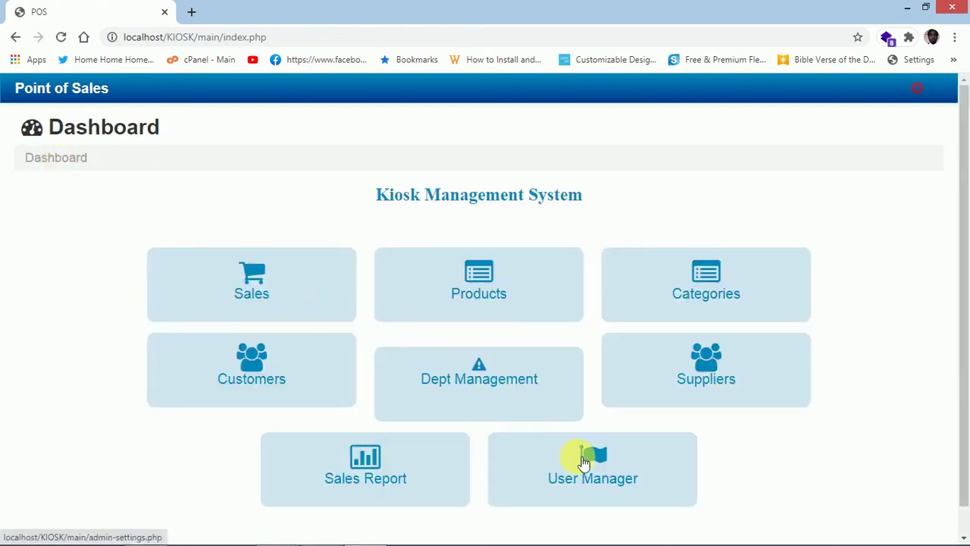
{"action": "left_click", "coordinate": [580, 462]}
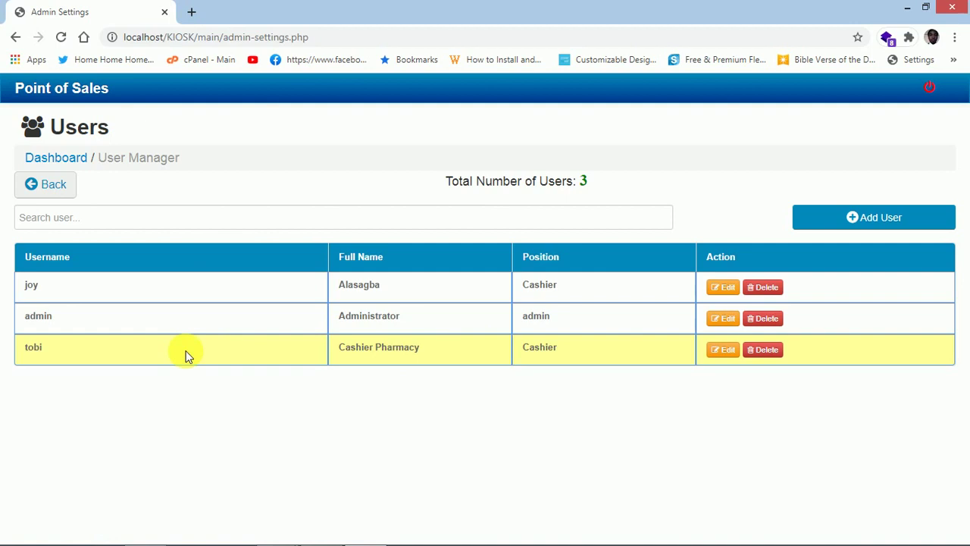
{"action": "left_click", "coordinate": [891, 215]}
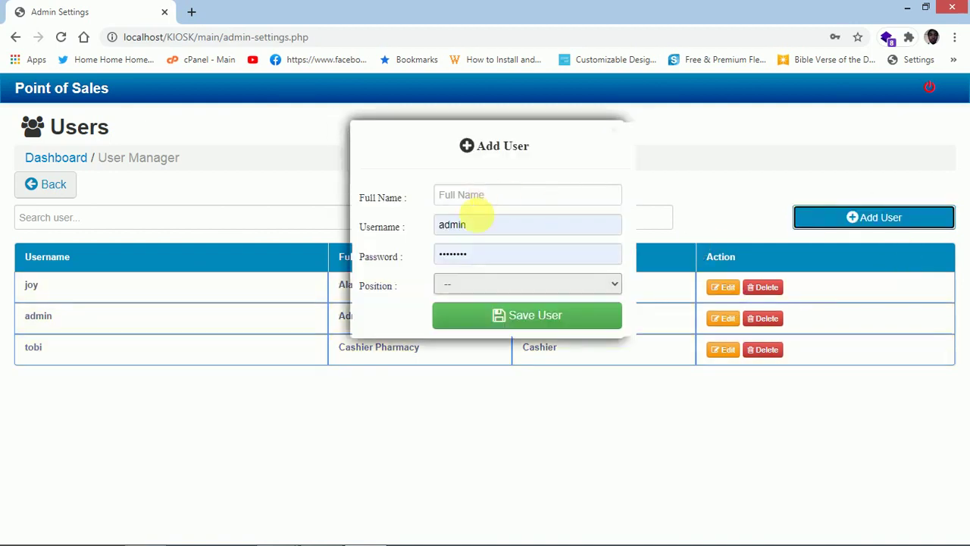
{"action": "left_click", "coordinate": [474, 284]}
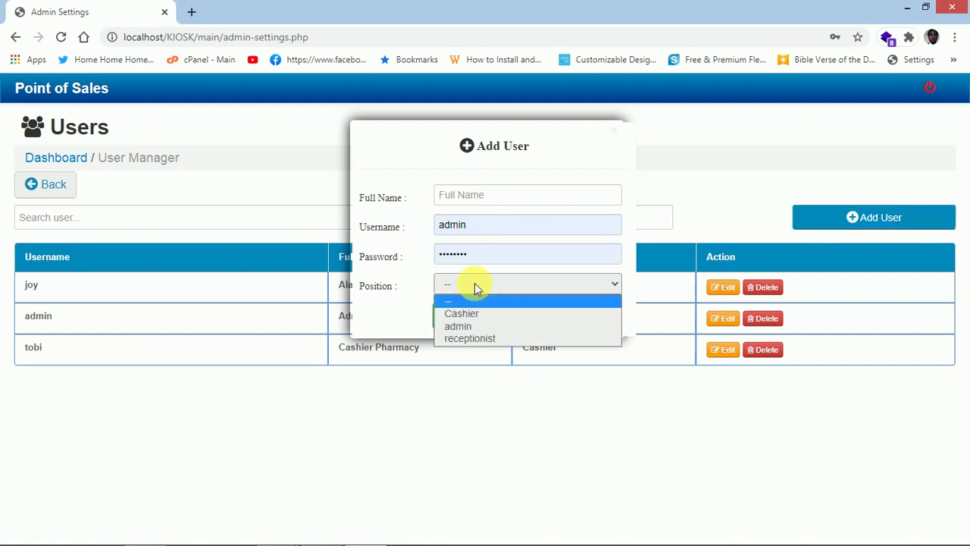
{"action": "left_click", "coordinate": [468, 327]}
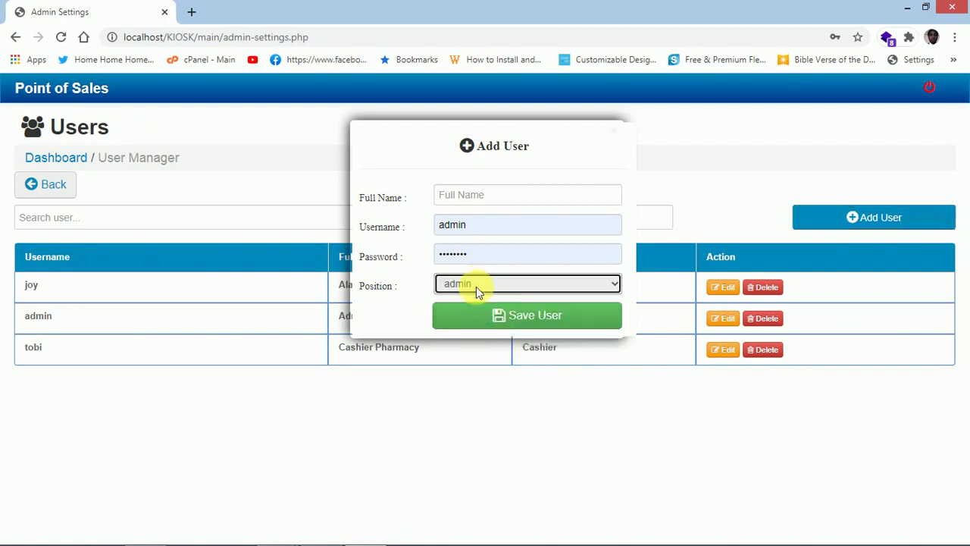
{"action": "left_click", "coordinate": [615, 131]}
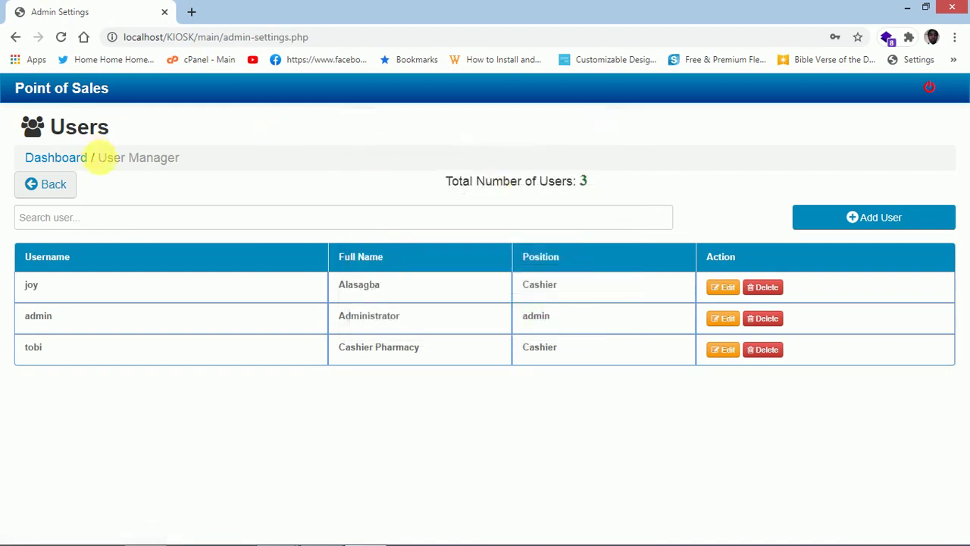
Step: Return to the dashboard, then switch to Sublime Text in a maximized window and look through the bootstrap.css stylesheet
{"action": "left_click", "coordinate": [50, 160]}
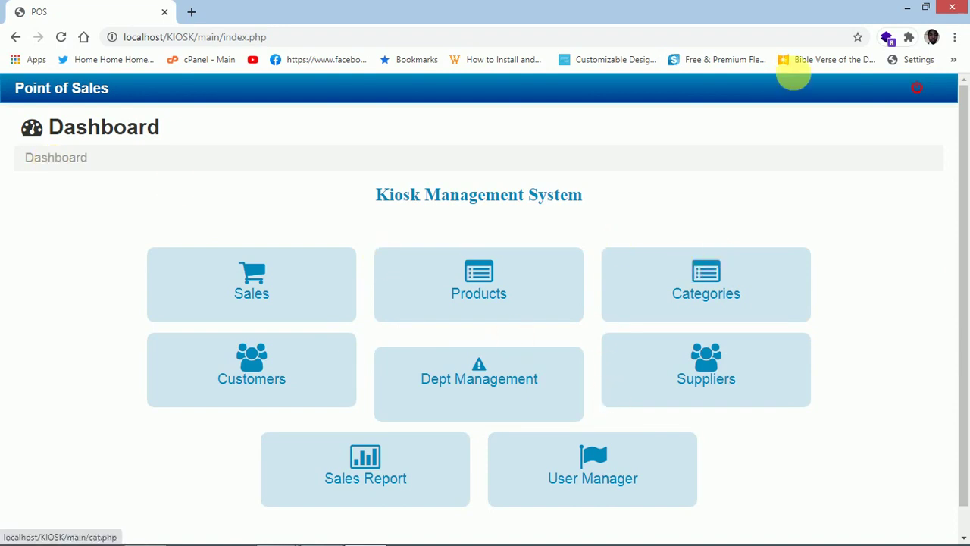
{"action": "left_click", "coordinate": [911, 7]}
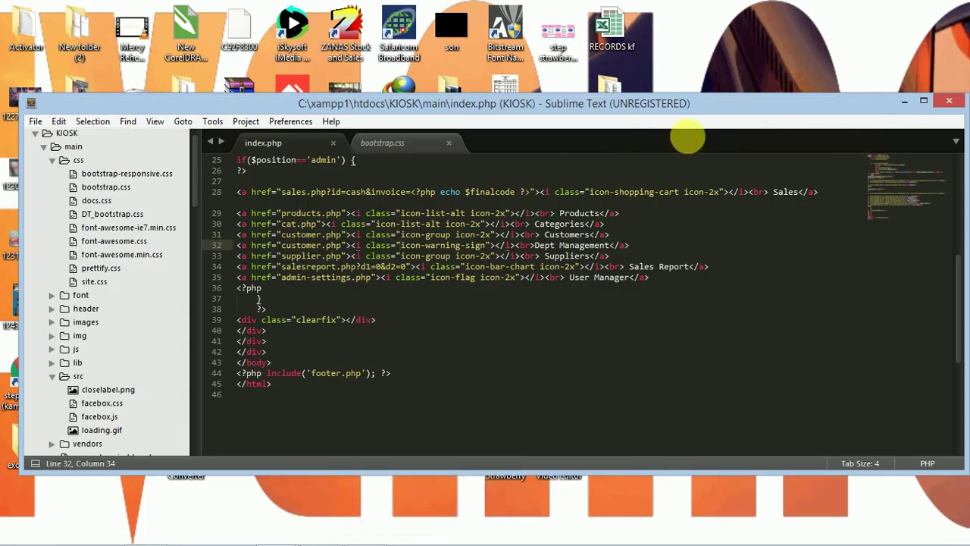
{"action": "left_click", "coordinate": [924, 101]}
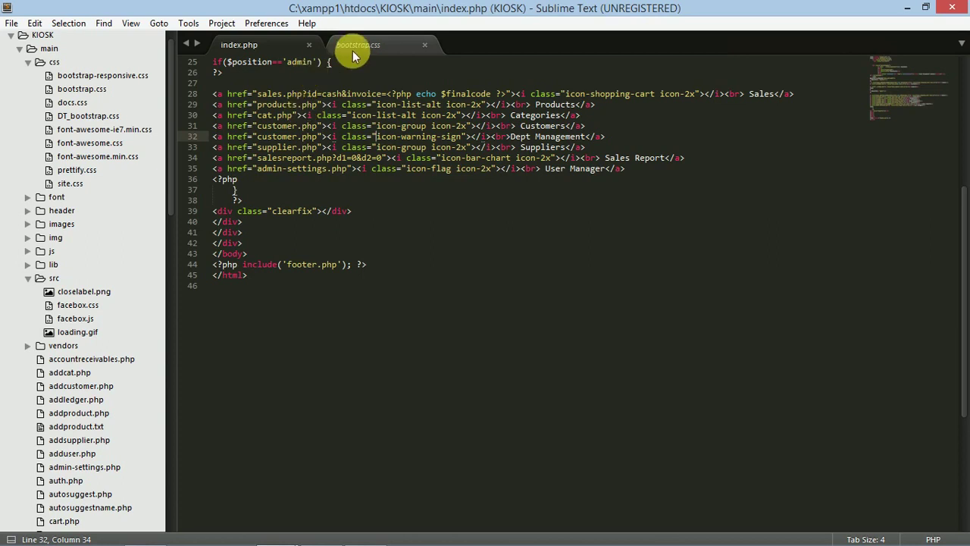
{"action": "left_click", "coordinate": [354, 49]}
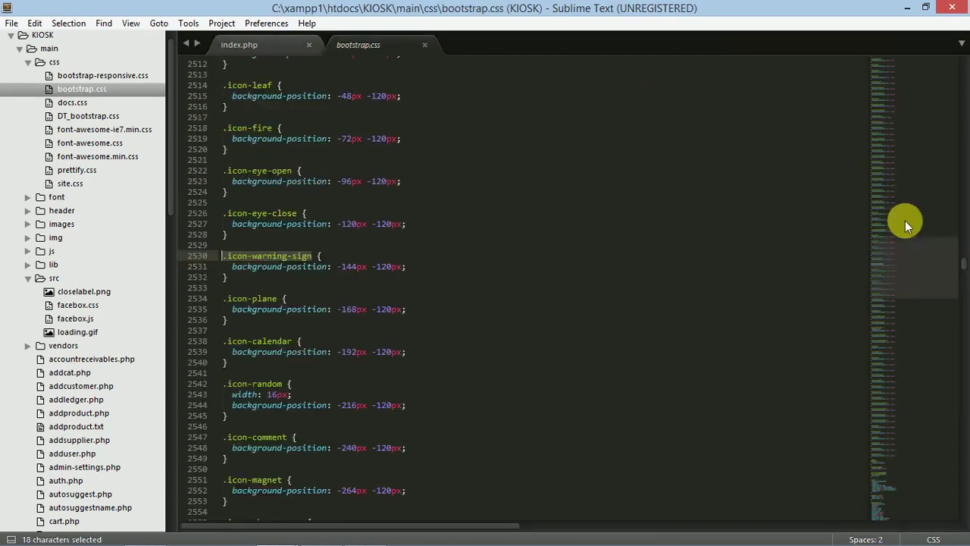
{"action": "left_click_drag", "start_coordinate": [915, 272], "coordinate": [904, 423]}
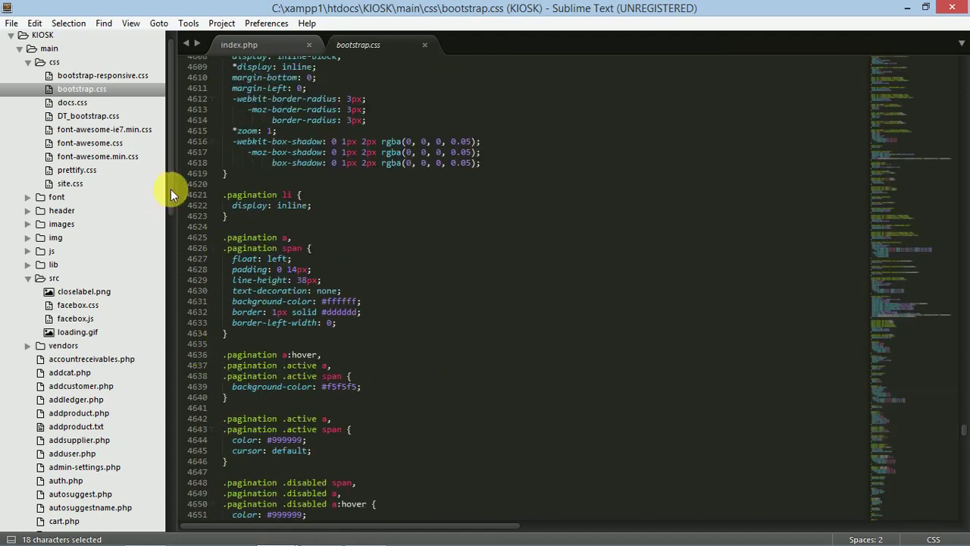
Step: Find editproduct.php among the project files and examine its code
{"action": "left_click_drag", "start_coordinate": [171, 188], "coordinate": [175, 366]}
{"action": "left_click", "coordinate": [73, 278]}
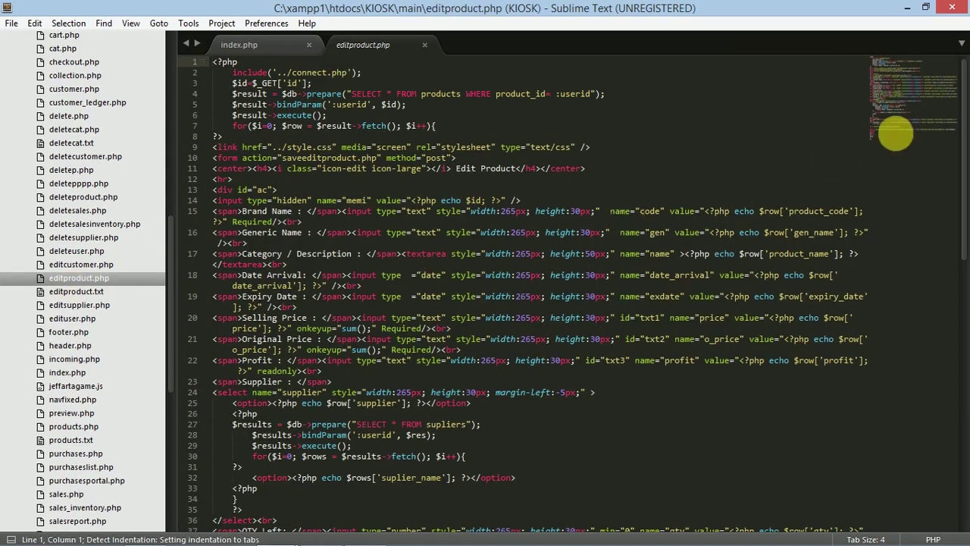
{"action": "left_click_drag", "start_coordinate": [898, 93], "coordinate": [890, 72]}
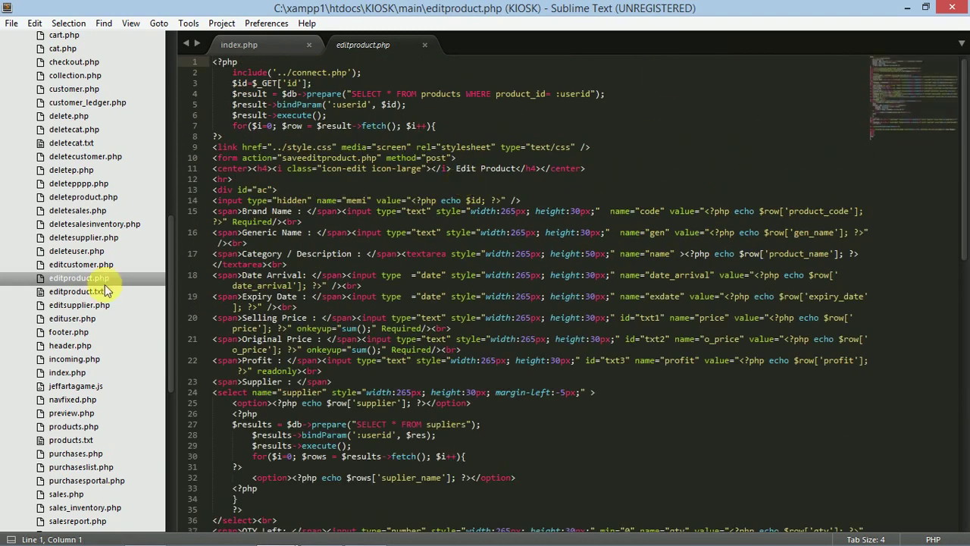
Step: Find supplier.php among the project files and examine its code
{"action": "left_click_drag", "start_coordinate": [168, 284], "coordinate": [168, 433]}
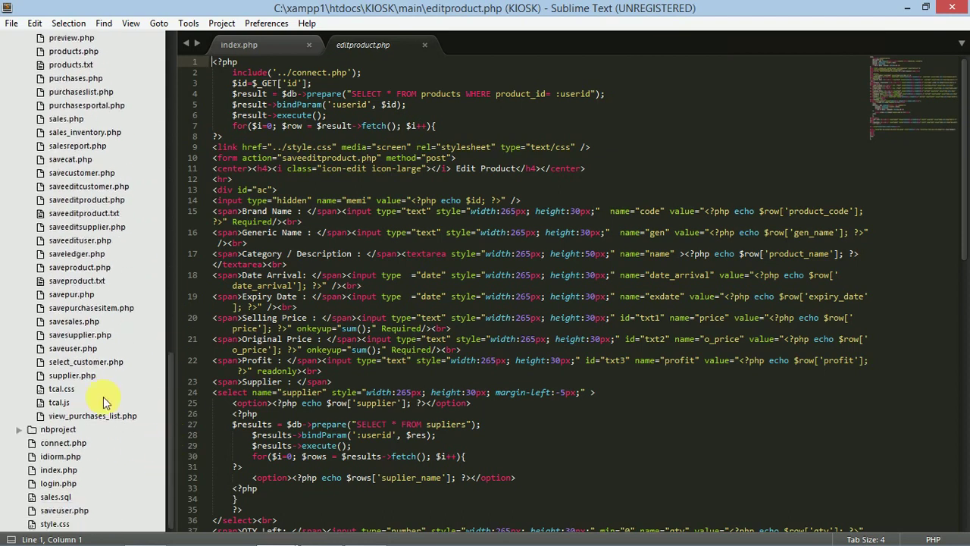
{"action": "left_click", "coordinate": [85, 376]}
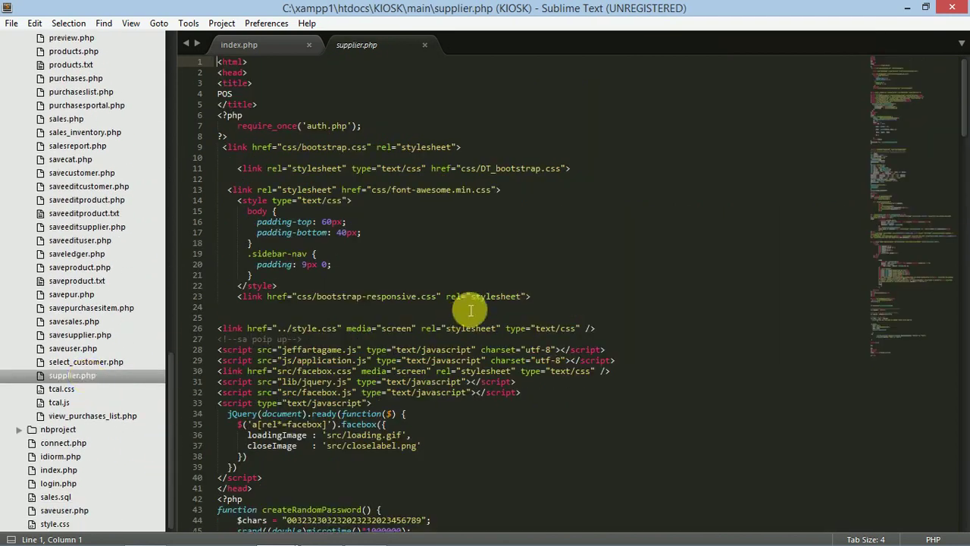
{"action": "left_click_drag", "start_coordinate": [916, 99], "coordinate": [890, 70]}
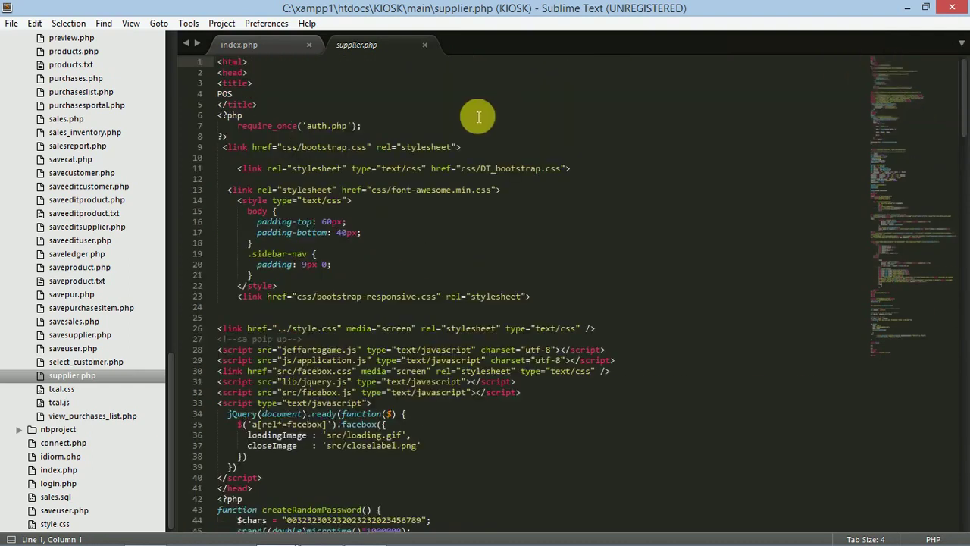
Step: Collapse the main folder in the KIOSK project tree and examine the code of login.php
{"action": "left_click_drag", "start_coordinate": [170, 425], "coordinate": [138, 94]}
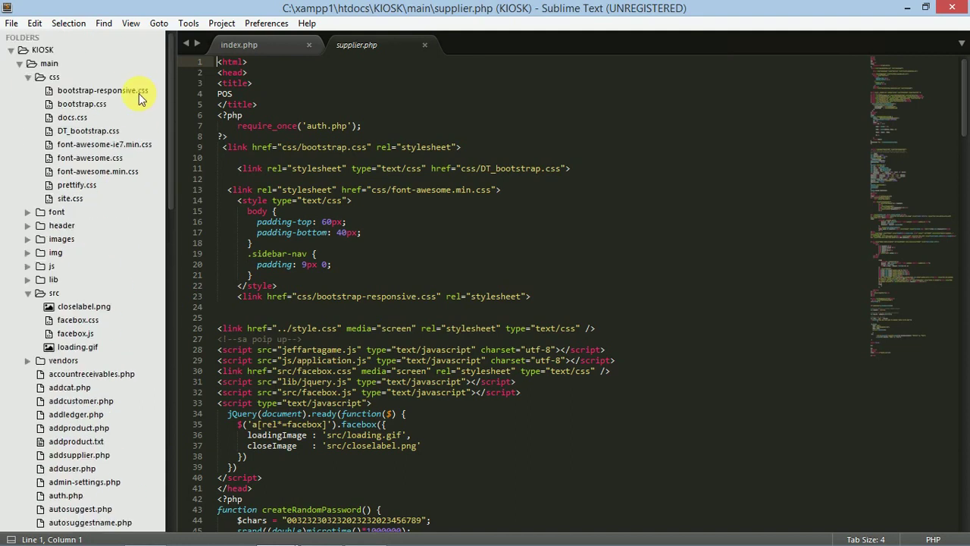
{"action": "left_click", "coordinate": [25, 67]}
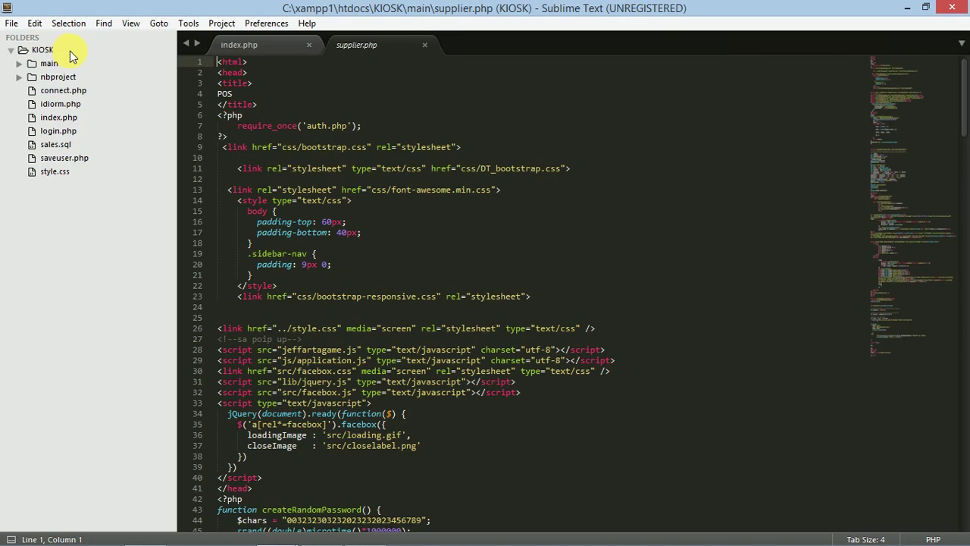
{"action": "left_click", "coordinate": [21, 47]}
{"action": "left_click", "coordinate": [57, 131]}
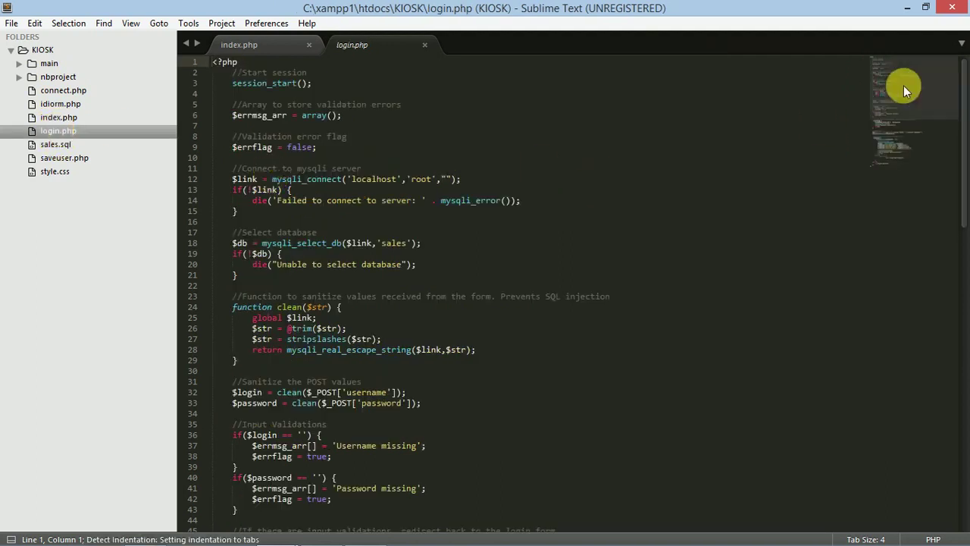
{"action": "mouse_move", "coordinate": [904, 86]}
{"action": "left_mouse_down"}
{"action": "mouse_move", "coordinate": [908, 138]}
{"action": "mouse_move", "coordinate": [902, 89]}
{"action": "left_mouse_up"}
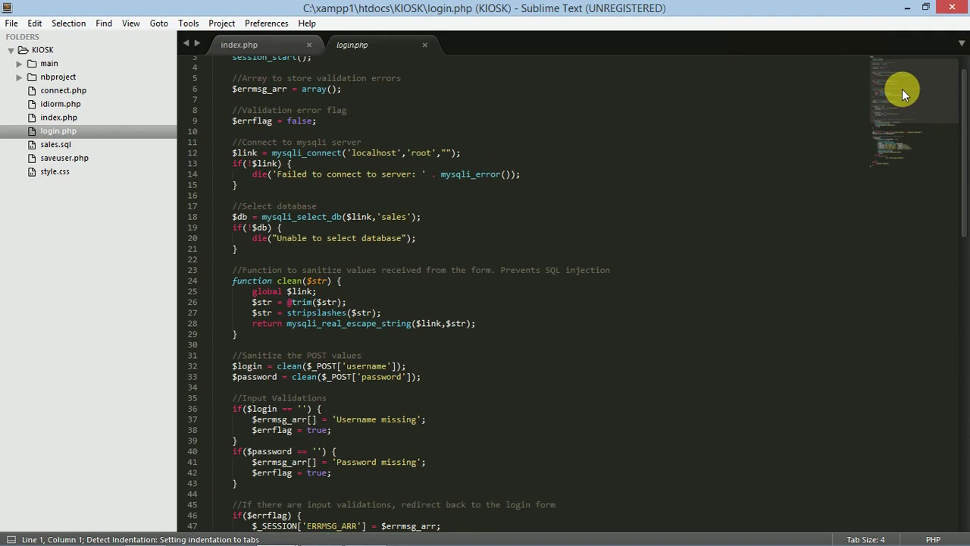
Step: View the database configuration in connect.php and the project.xml file in the nbproject folder
{"action": "left_click", "coordinate": [60, 90]}
{"action": "left_click", "coordinate": [69, 77]}
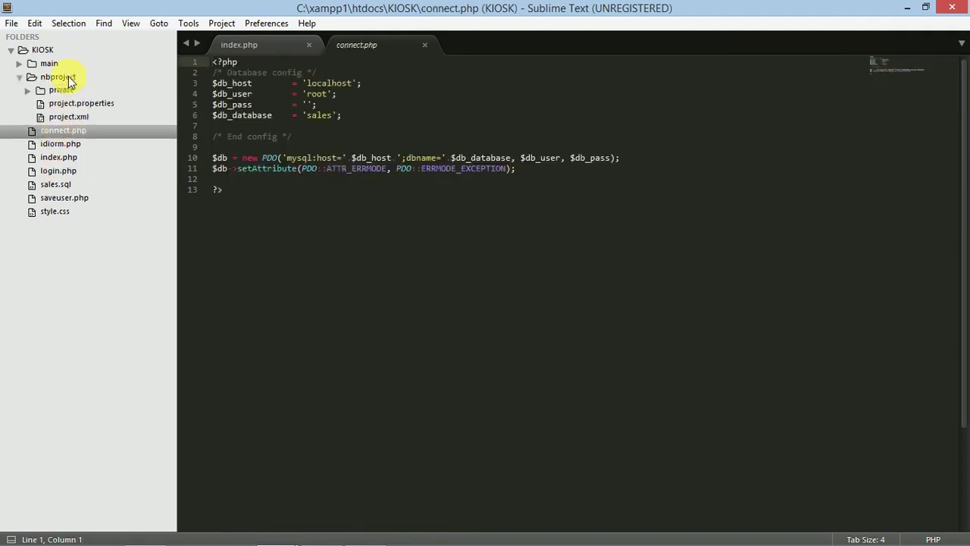
{"action": "left_click", "coordinate": [70, 120]}
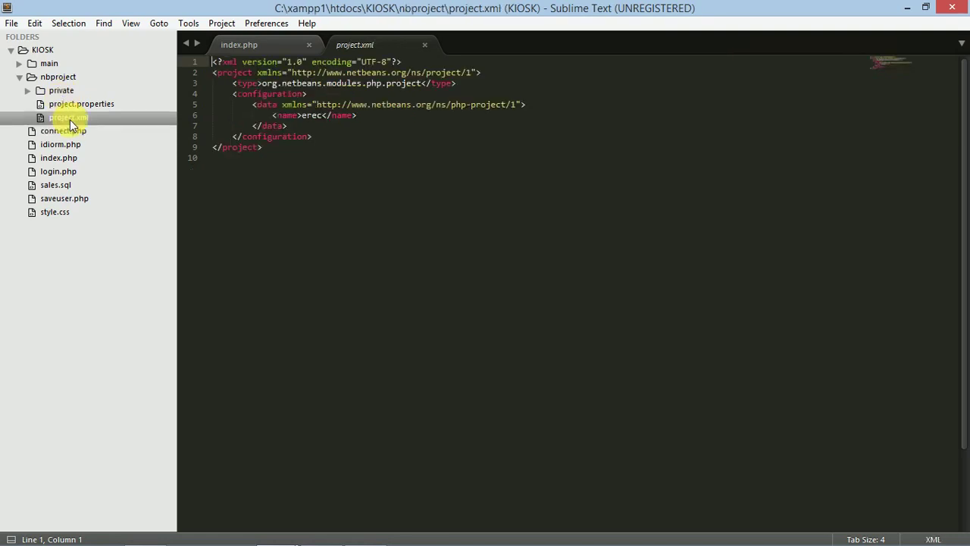
Step: Look through the code of the KIOSK root folder's index.php, saveuser.php and style.css
{"action": "left_click", "coordinate": [68, 159]}
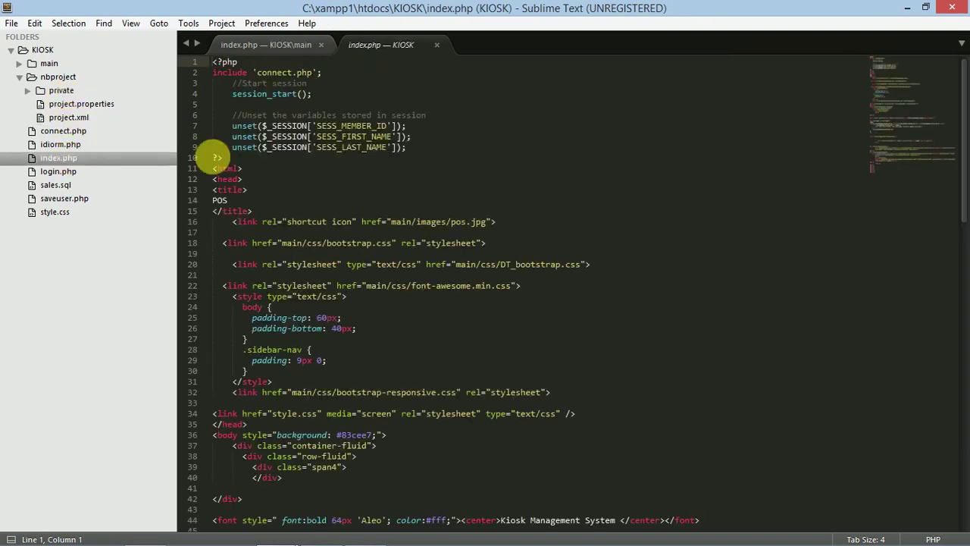
{"action": "left_click_drag", "start_coordinate": [907, 92], "coordinate": [794, 55]}
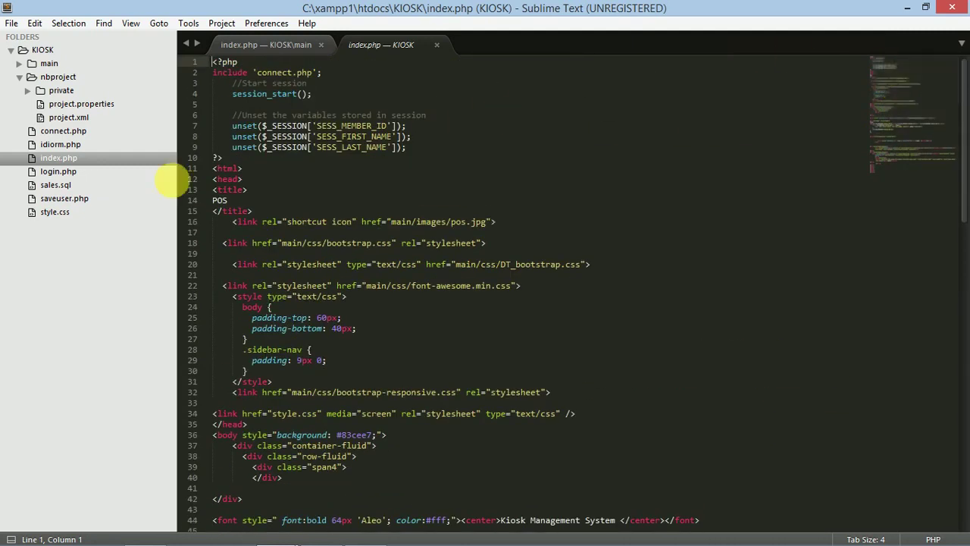
{"action": "left_click", "coordinate": [61, 199]}
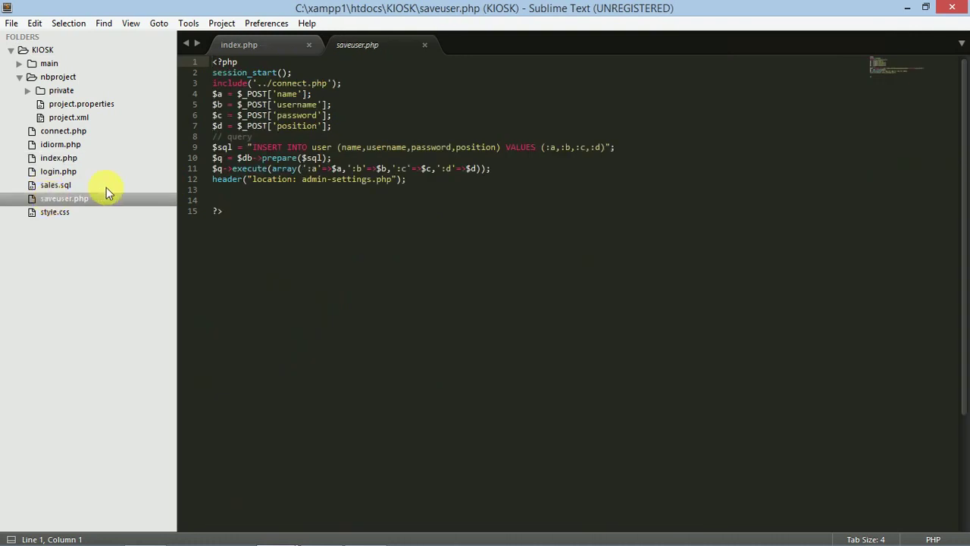
{"action": "left_click", "coordinate": [65, 212]}
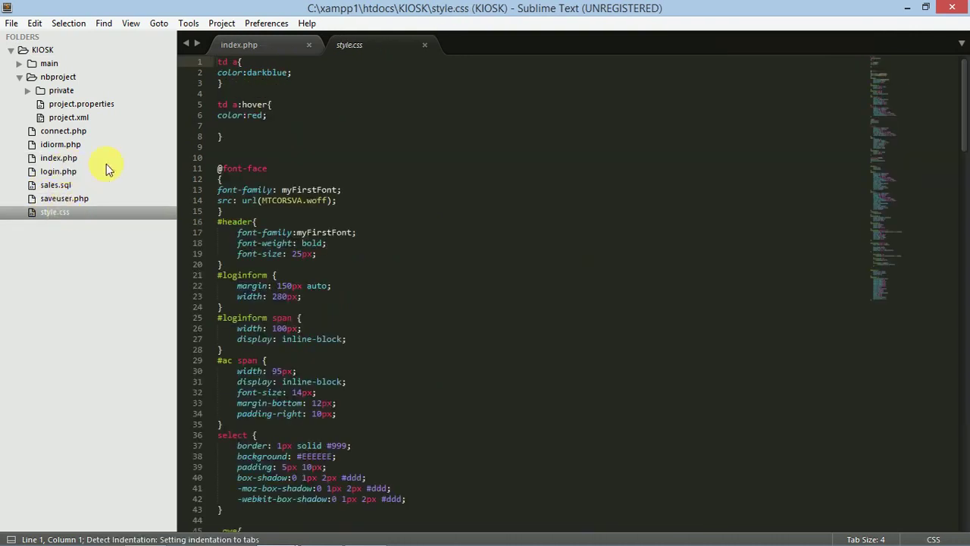